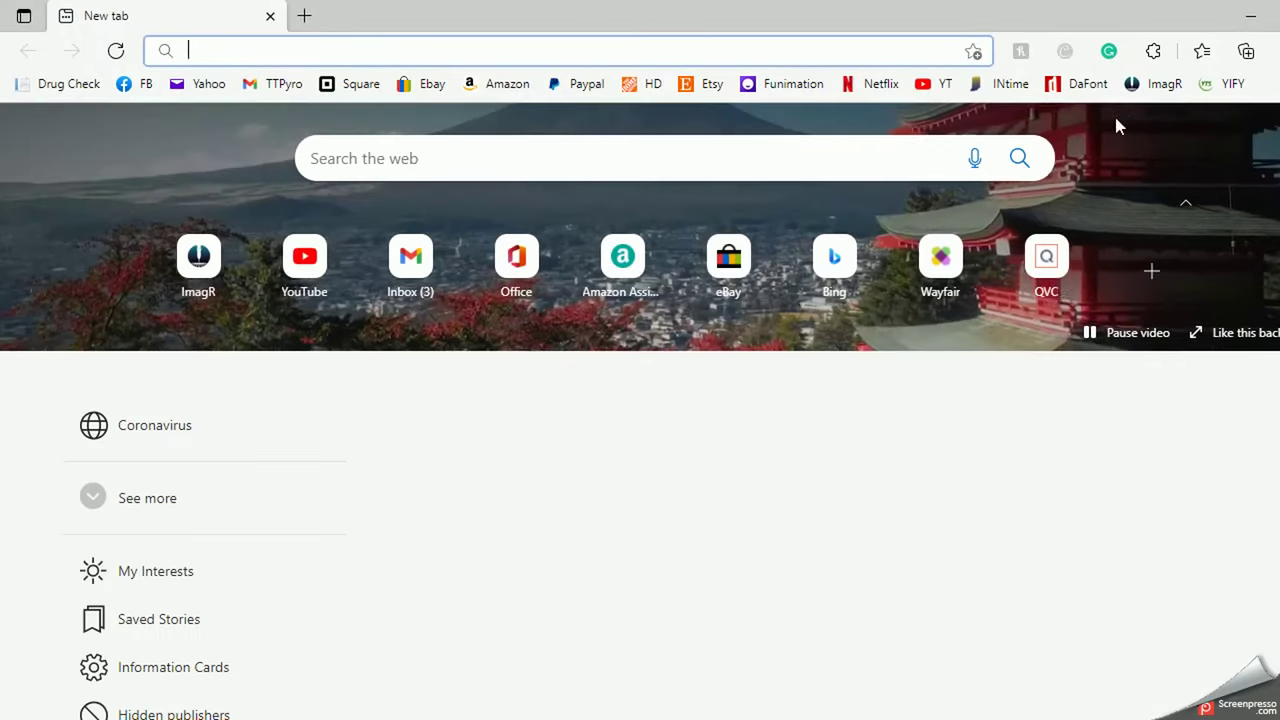
Step: Go to ImagR and upload 'fire tiger.jpg' from Downloads, choosing it over fire_tiger2009.png
{"action": "left_click", "coordinate": [1164, 85]}
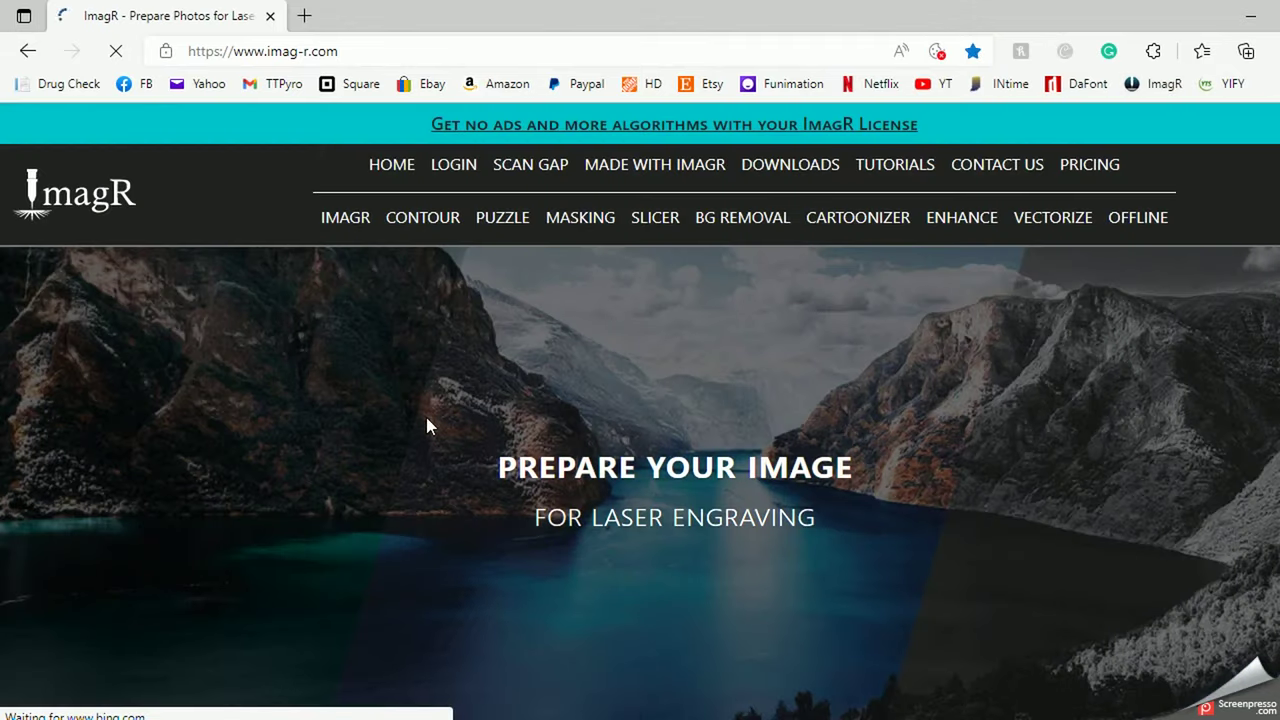
{"action": "scroll", "coordinate": [420, 415], "scroll_direction": "down", "scroll_amount": 10}
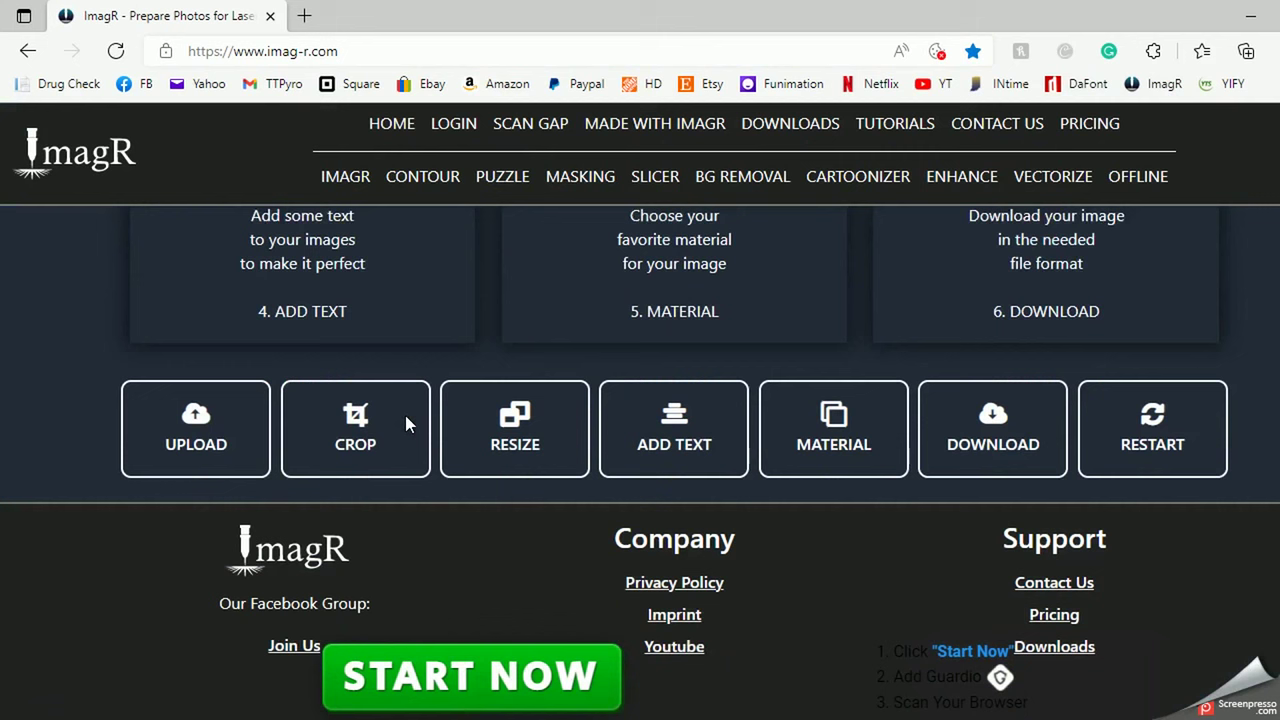
{"action": "left_click", "coordinate": [210, 421]}
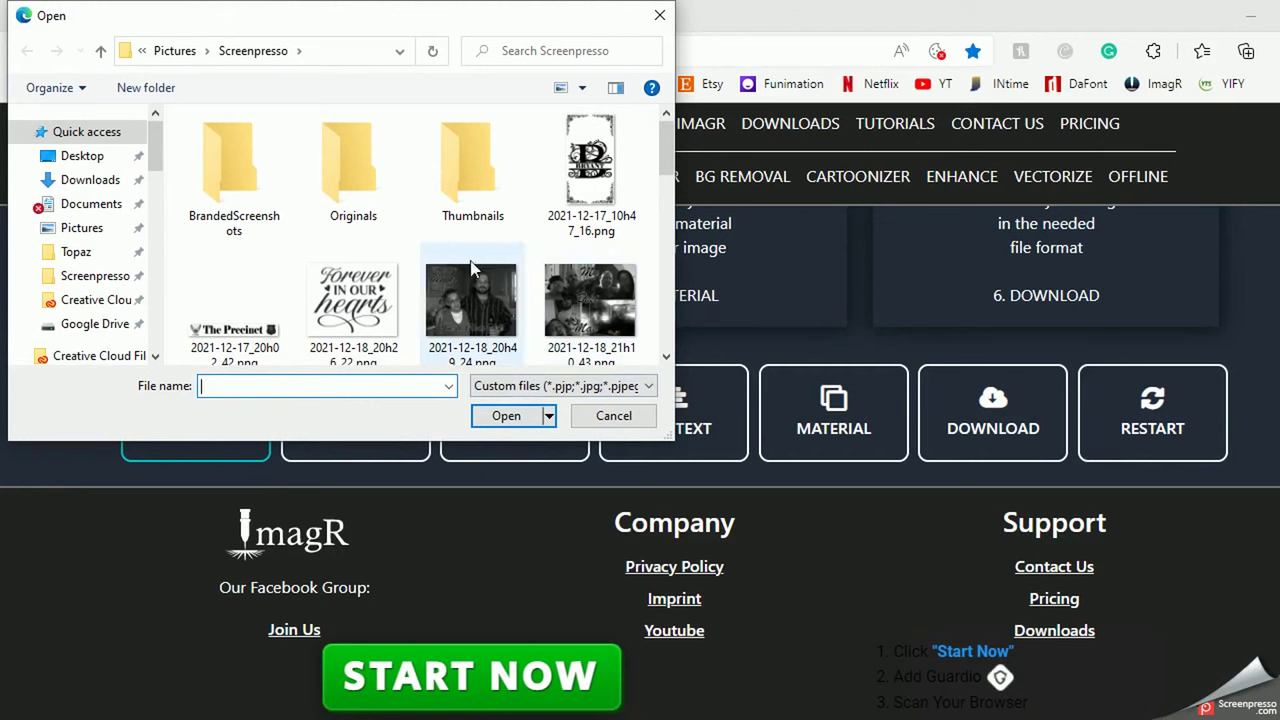
{"action": "scroll", "coordinate": [305, 261], "scroll_direction": "down", "scroll_amount": 3}
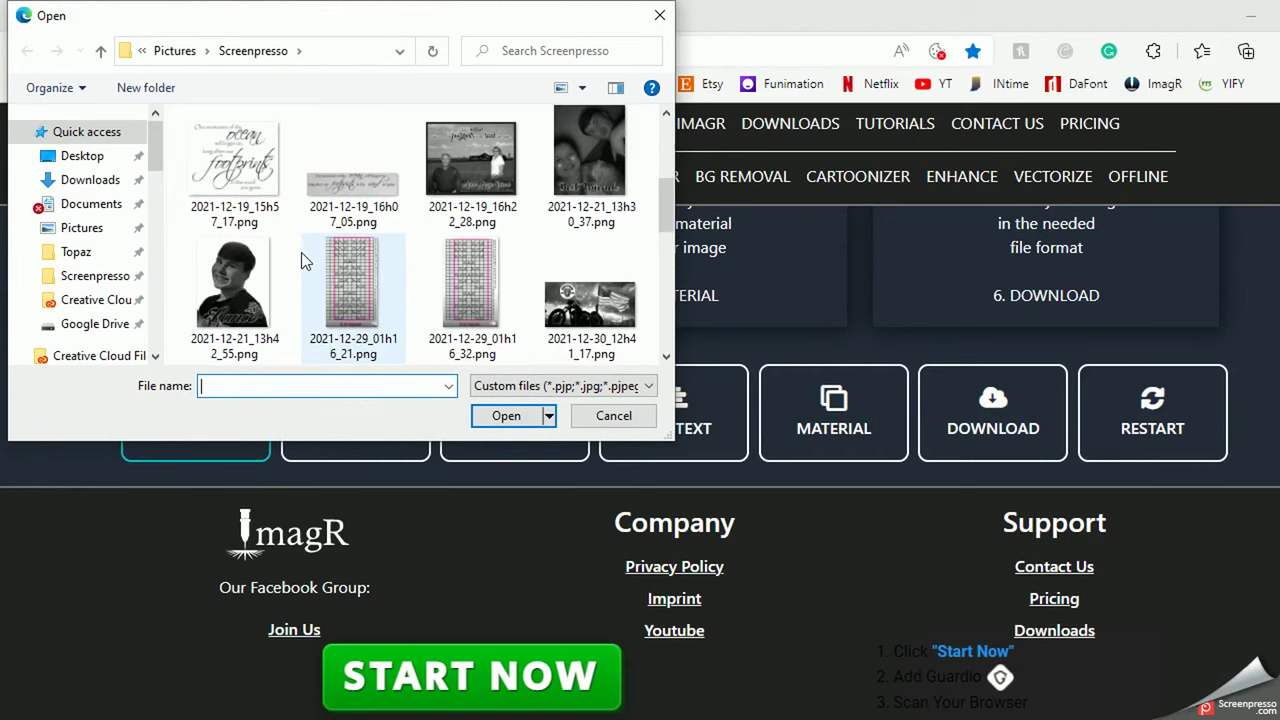
{"action": "scroll", "coordinate": [301, 252], "scroll_direction": "down", "scroll_amount": 5}
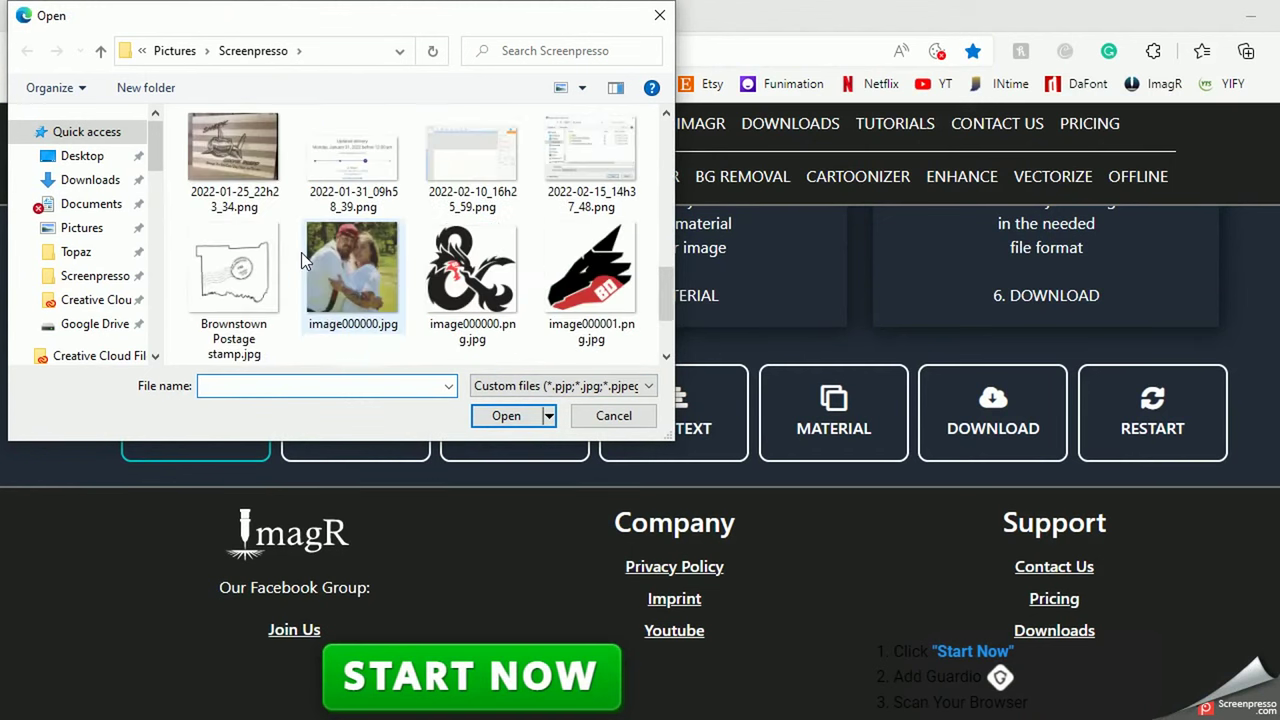
{"action": "left_click", "coordinate": [90, 180]}
{"action": "left_click", "coordinate": [272, 176]}
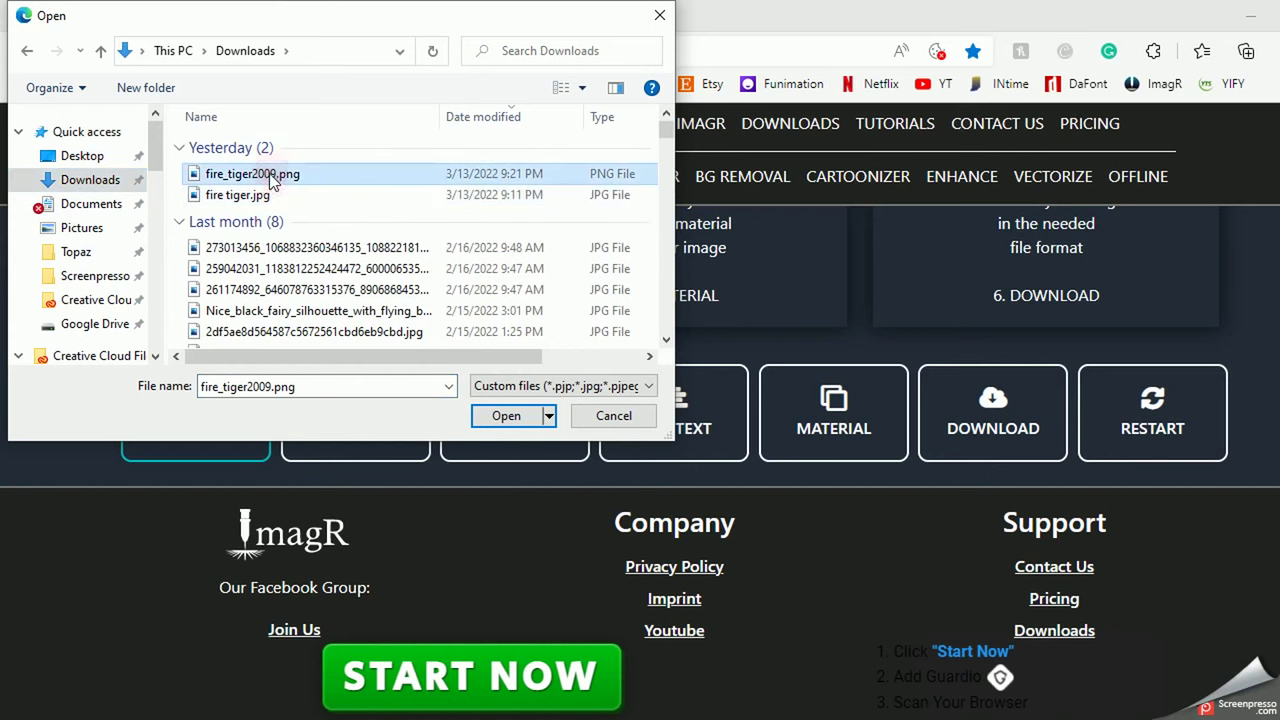
{"action": "left_click", "coordinate": [268, 196]}
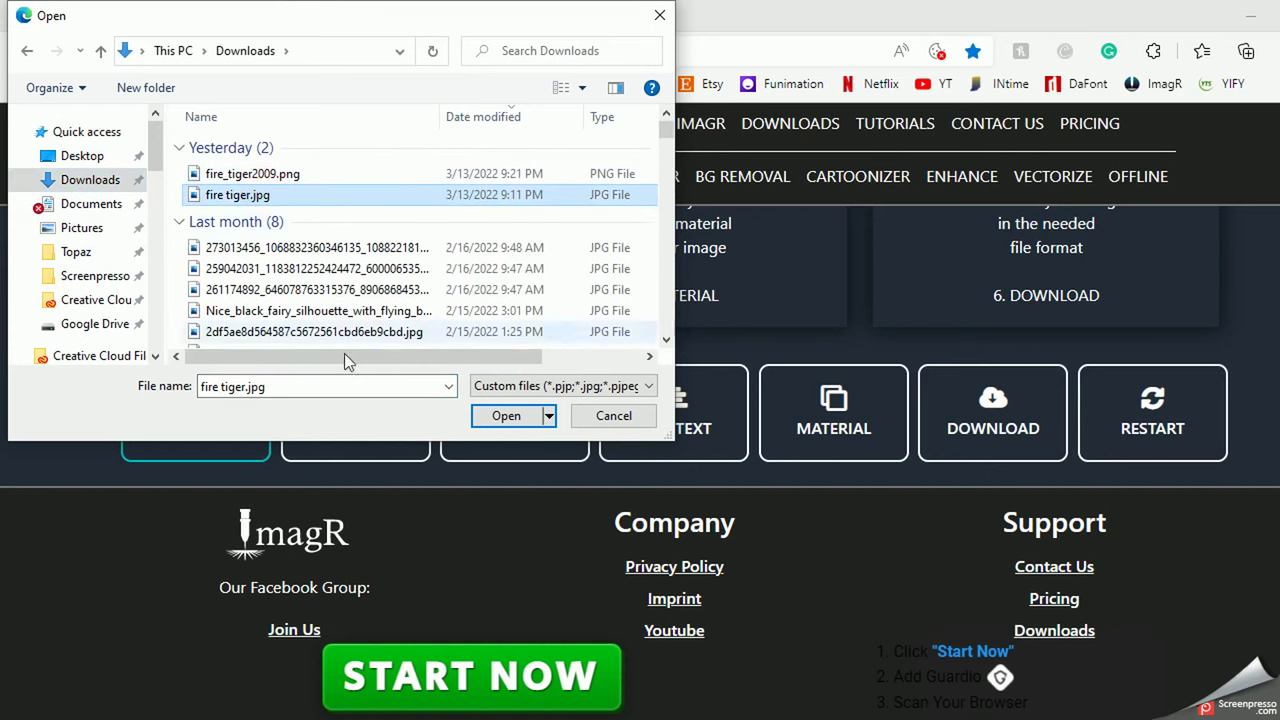
{"action": "left_click", "coordinate": [514, 417]}
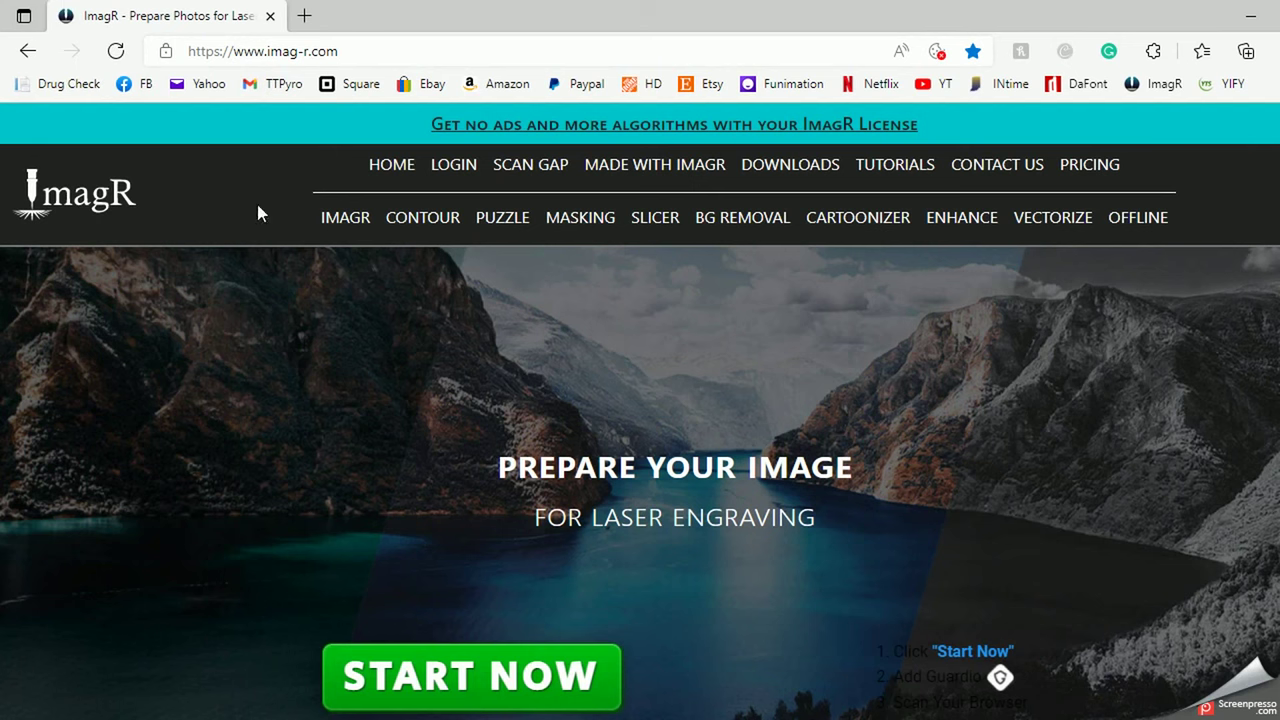
Step: Scroll to the editor to check the tiger photo's size of 17.78 × 10.67 in at 72 DPI
{"action": "scroll", "coordinate": [336, 382], "scroll_direction": "down", "scroll_amount": 10}
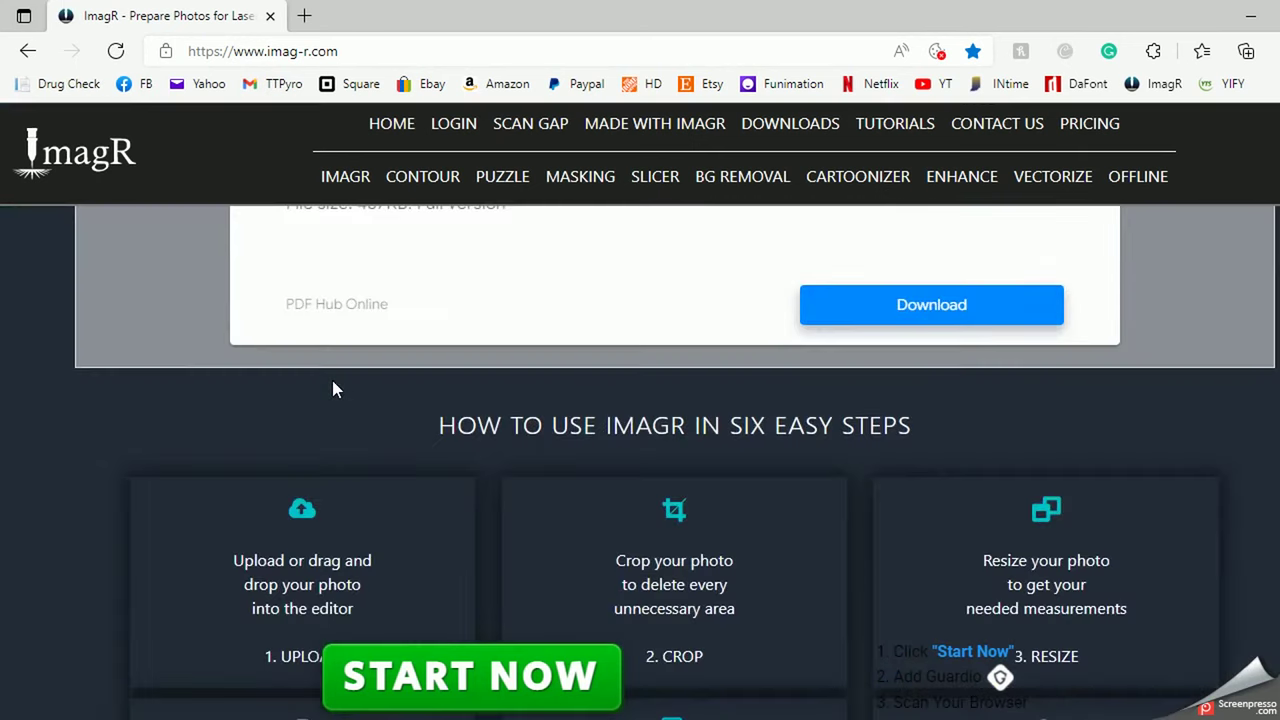
{"action": "scroll", "coordinate": [334, 385], "scroll_direction": "down", "scroll_amount": 2}
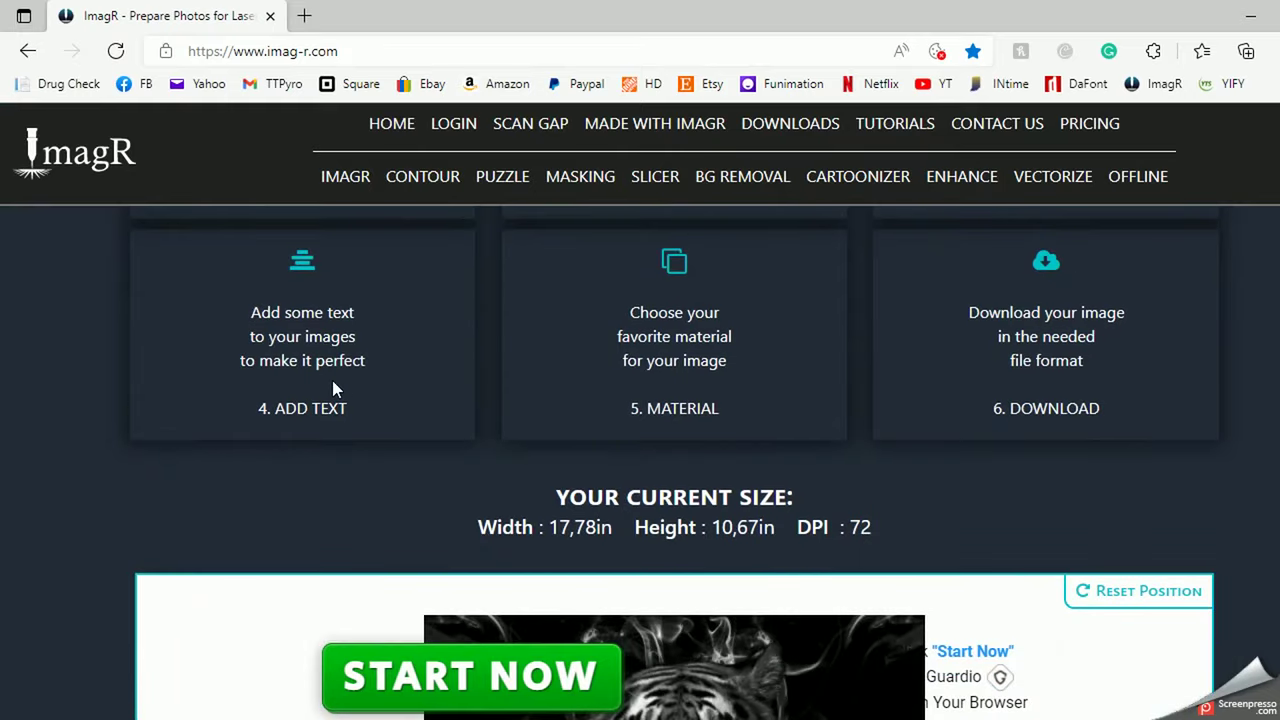
{"action": "scroll", "coordinate": [335, 388], "scroll_direction": "down", "scroll_amount": 5}
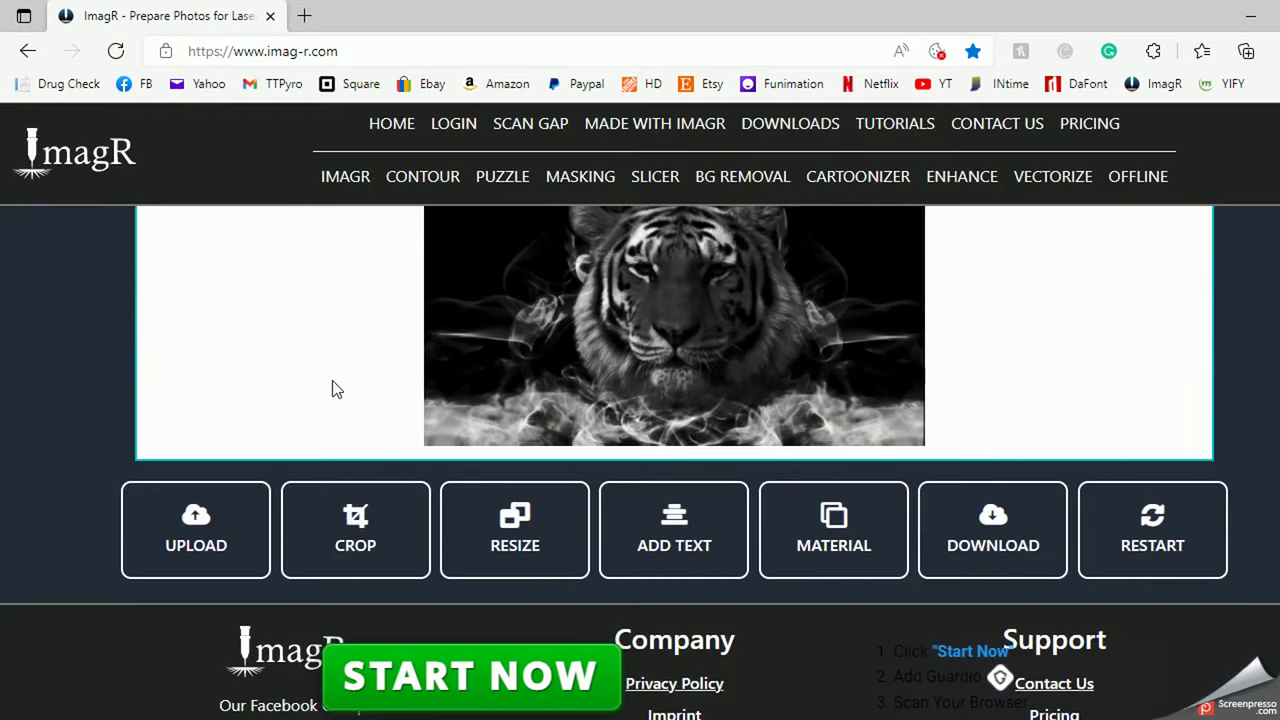
{"action": "scroll", "coordinate": [336, 389], "scroll_direction": "up", "scroll_amount": 2}
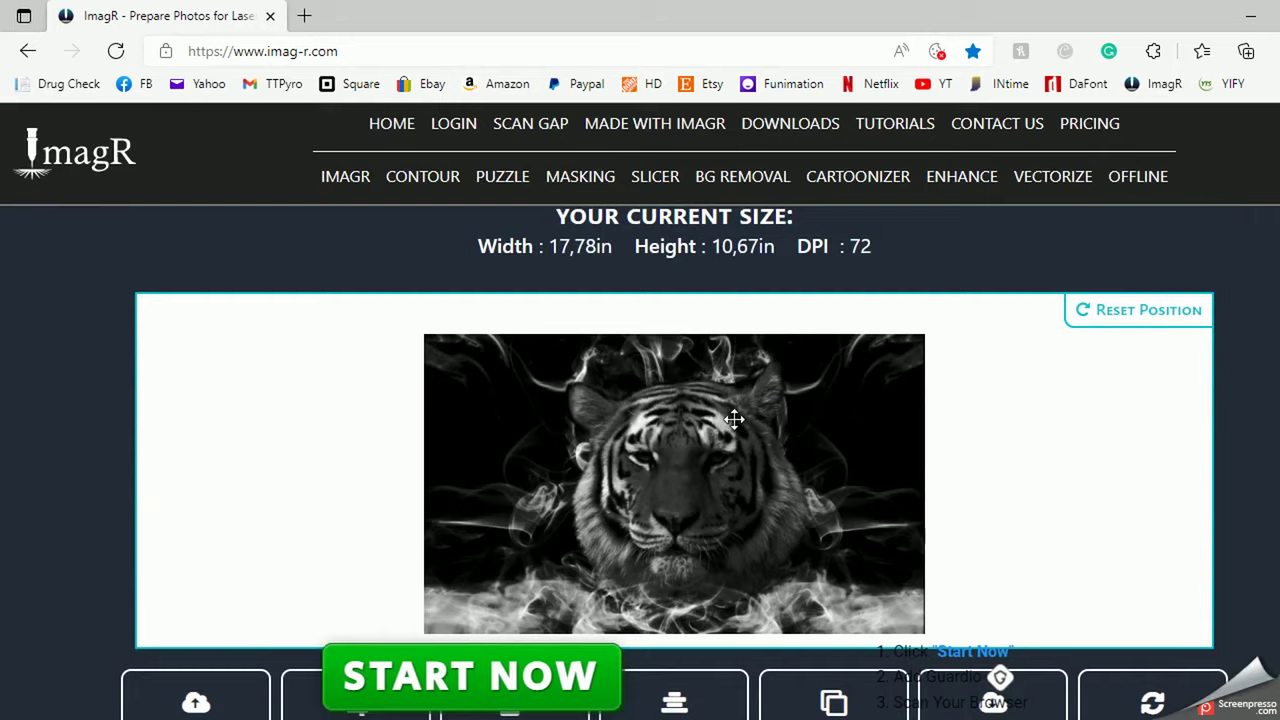
{"action": "scroll", "coordinate": [334, 467], "scroll_direction": "down", "scroll_amount": 2}
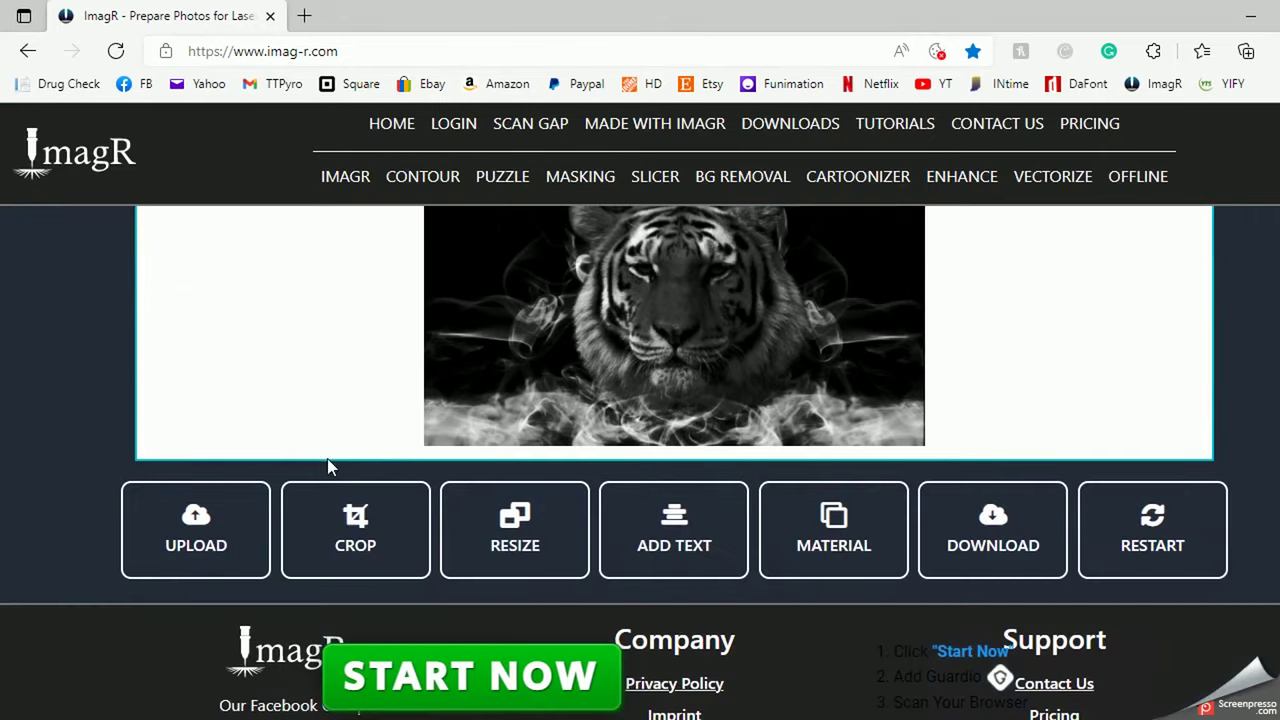
Step: Apply a square crop of 768 × 768 px, with the crop box nudged onto the tiger's face
{"action": "left_click", "coordinate": [362, 536]}
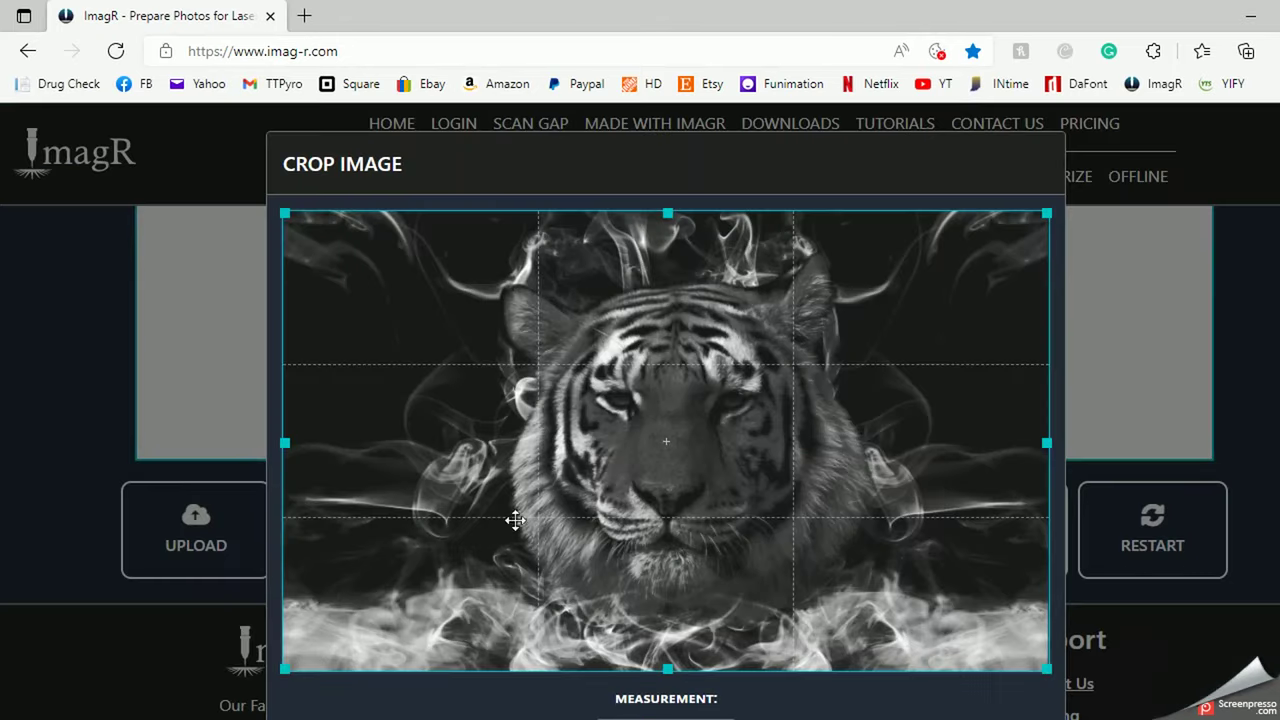
{"action": "scroll", "coordinate": [430, 683], "scroll_direction": "down", "scroll_amount": 1}
{"action": "scroll", "coordinate": [430, 683], "scroll_direction": "down", "scroll_amount": 2}
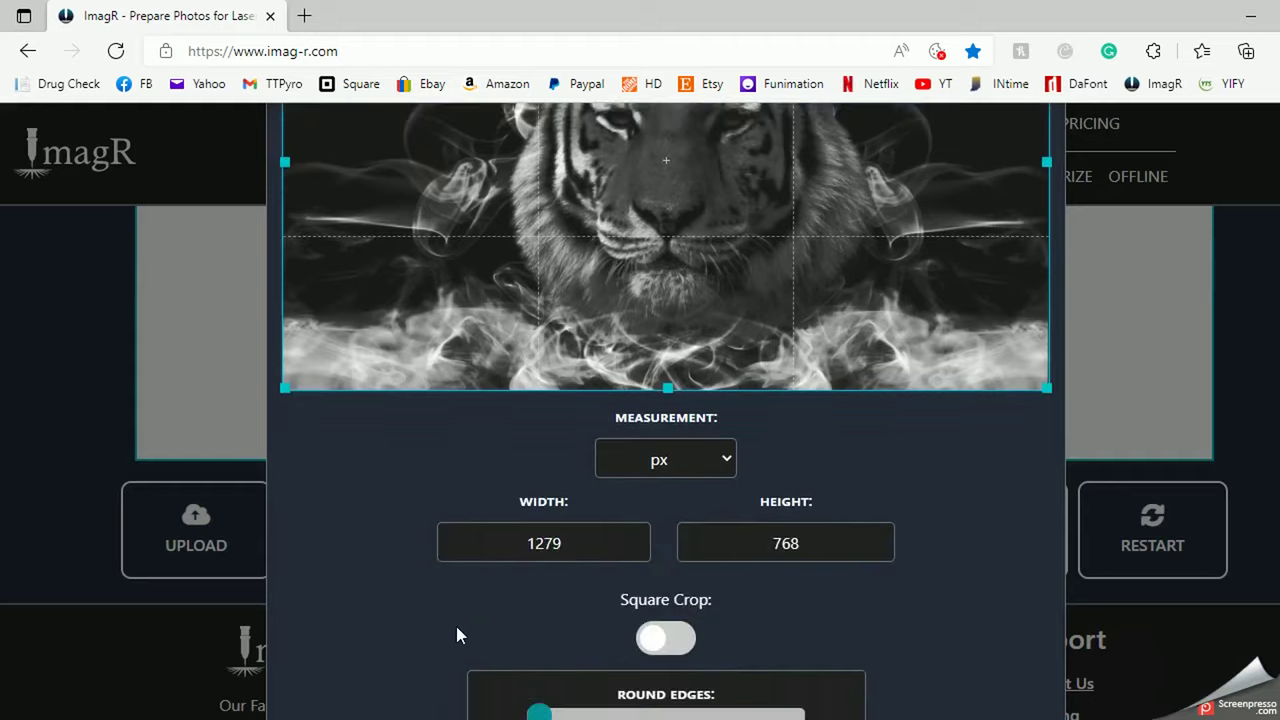
{"action": "scroll", "coordinate": [598, 612], "scroll_direction": "down", "scroll_amount": 1}
{"action": "left_click", "coordinate": [663, 546]}
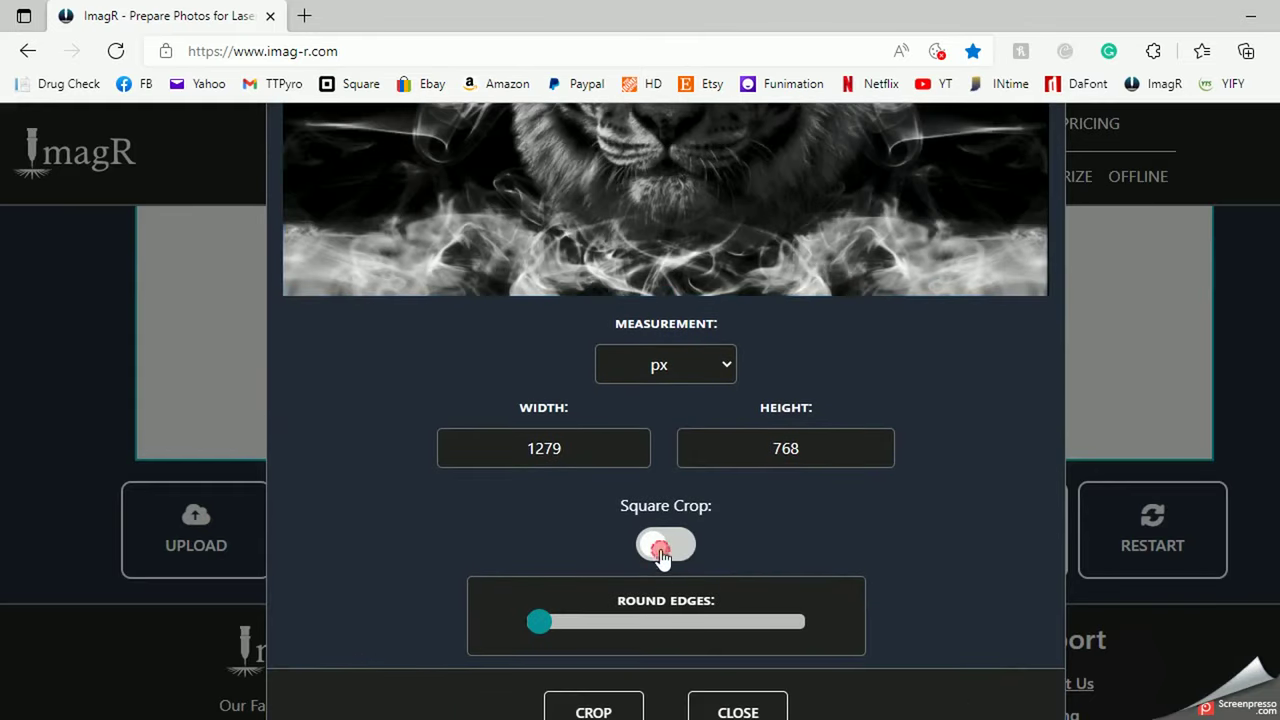
{"action": "scroll", "coordinate": [850, 552], "scroll_direction": "up", "scroll_amount": 3}
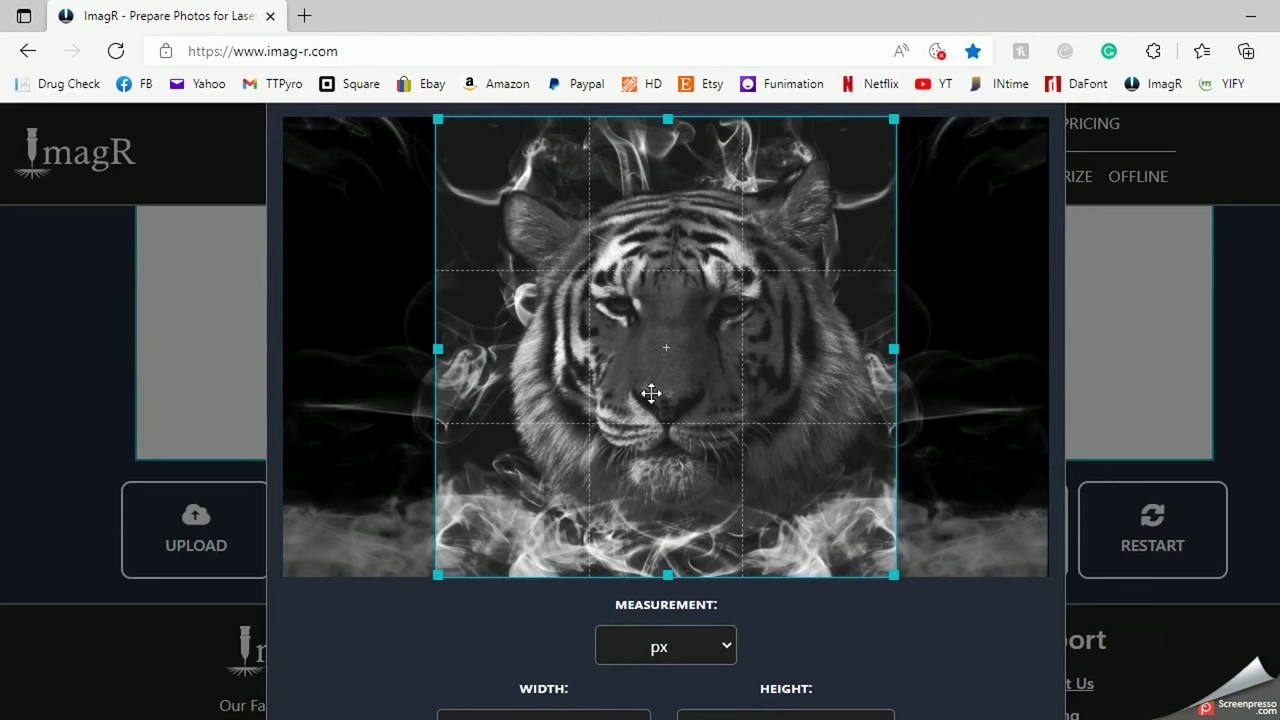
{"action": "scroll", "coordinate": [788, 430], "scroll_direction": "up", "scroll_amount": 1}
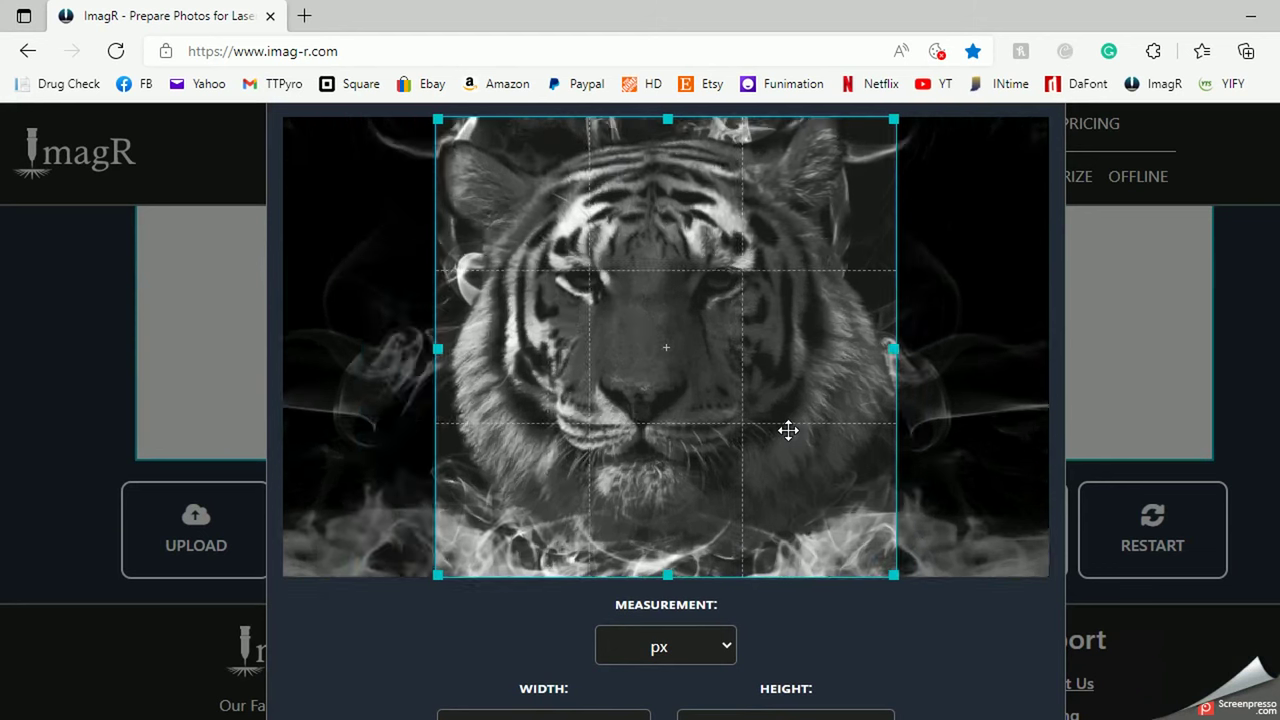
{"action": "scroll", "coordinate": [788, 430], "scroll_direction": "down", "scroll_amount": 1}
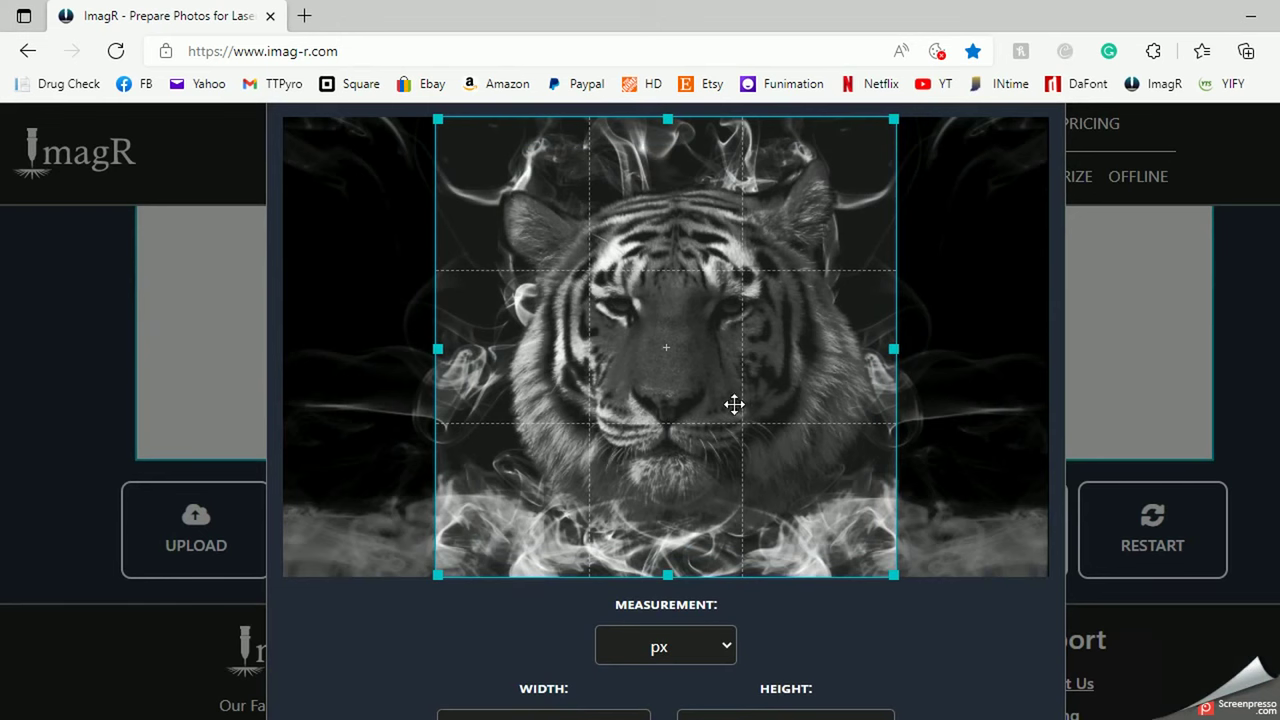
{"action": "left_click_drag", "start_coordinate": [724, 400], "coordinate": [734, 398]}
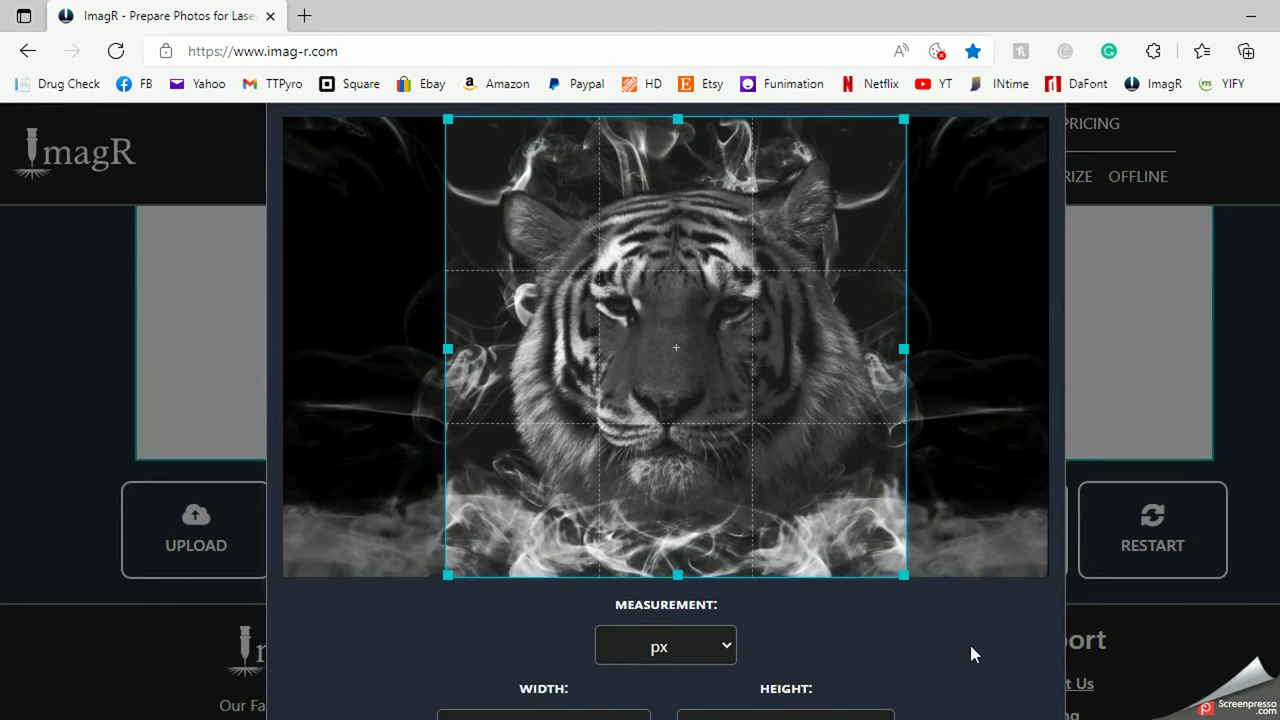
{"action": "scroll", "coordinate": [970, 654], "scroll_direction": "down", "scroll_amount": 3}
{"action": "left_click", "coordinate": [592, 657]}
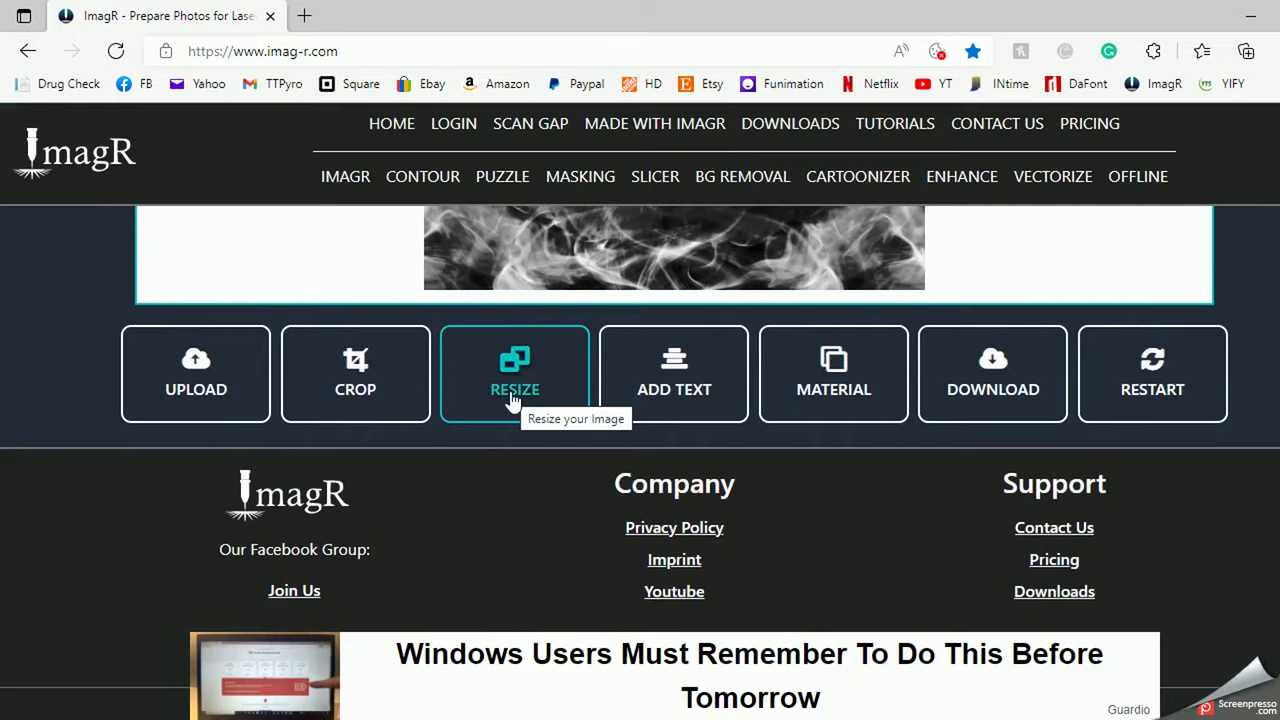
Step: In the Resize dialog, switch measurement to inches and enter width 8 and DPI 254
{"action": "left_click", "coordinate": [512, 398]}
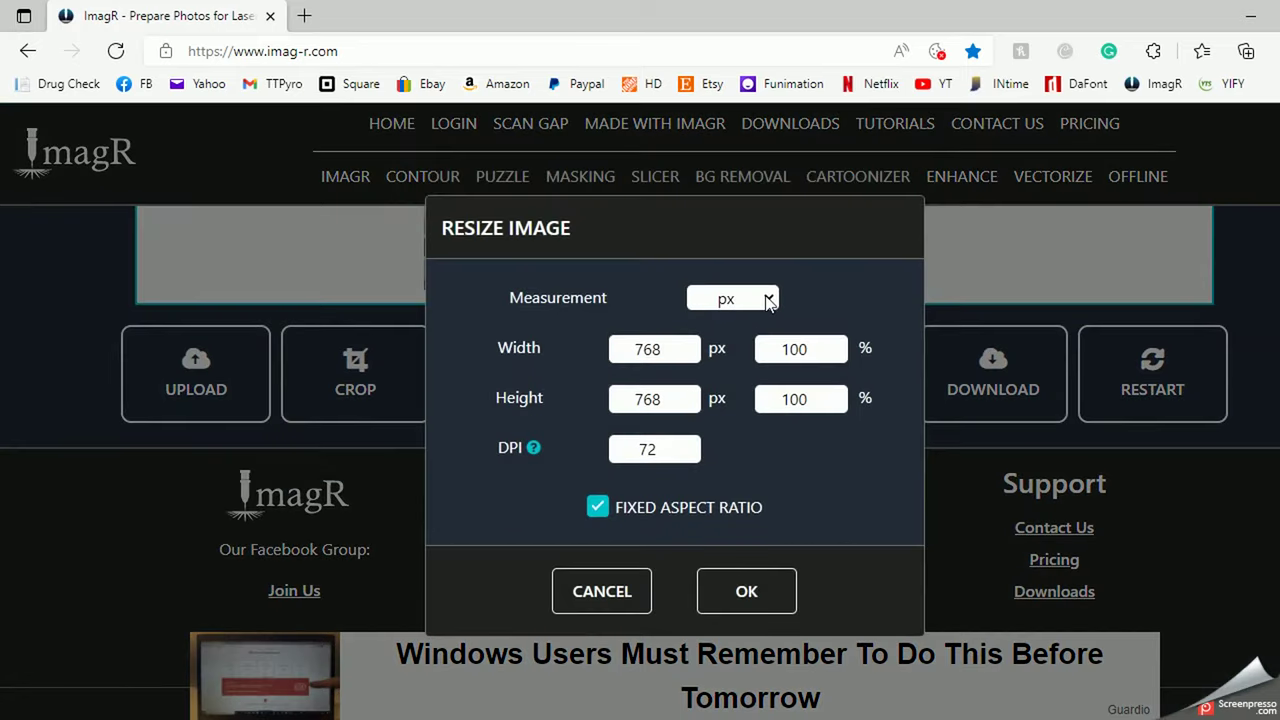
{"action": "left_click", "coordinate": [768, 301]}
{"action": "left_click", "coordinate": [728, 348]}
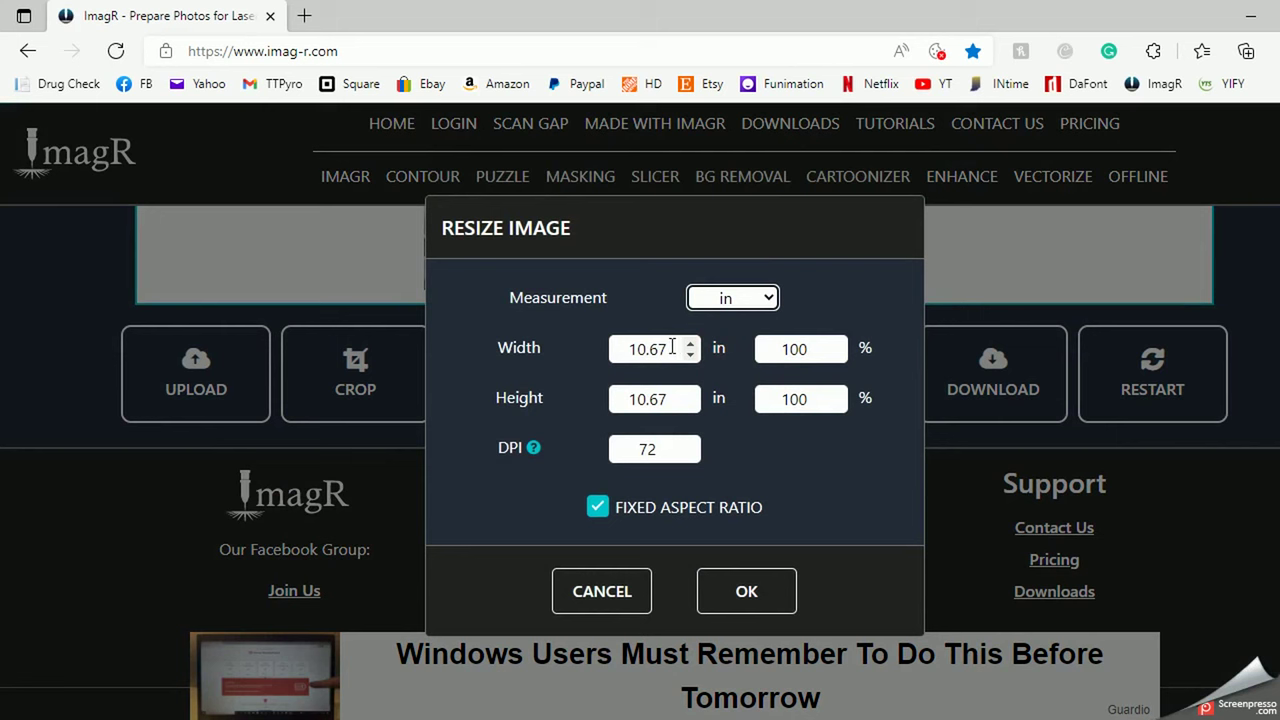
{"action": "left_click_drag", "start_coordinate": [672, 346], "coordinate": [603, 350]}
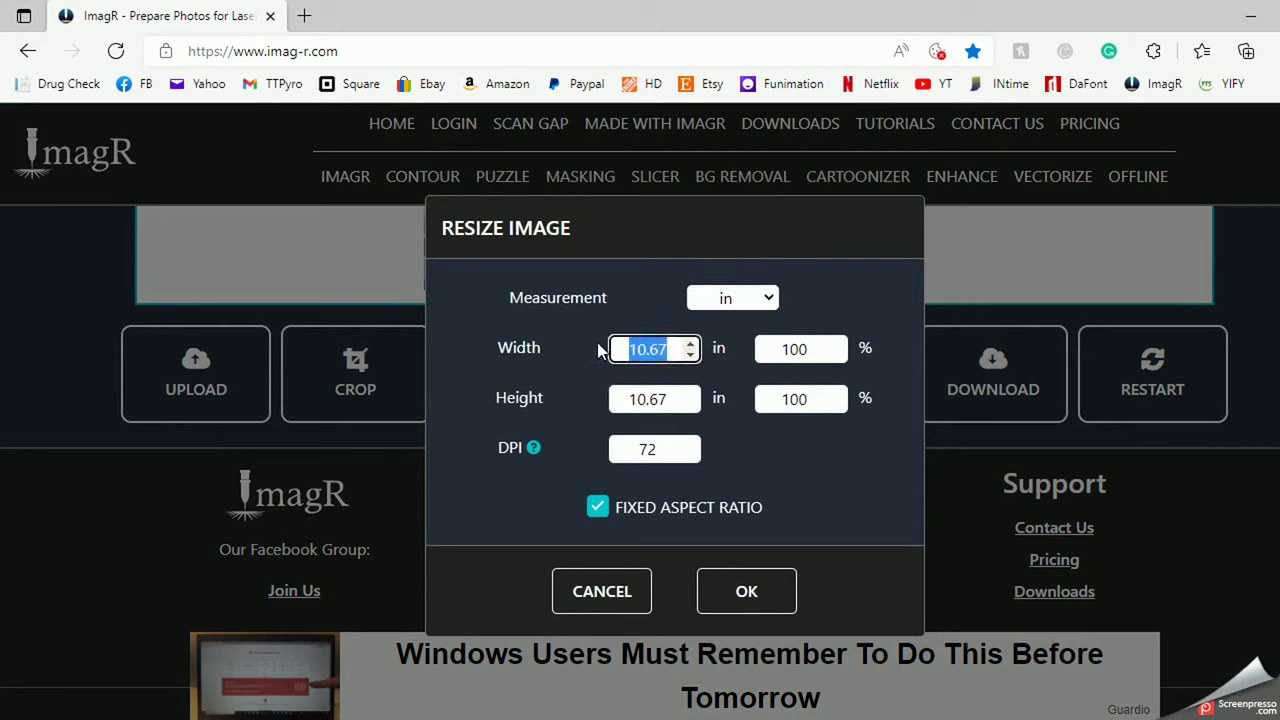
{"action": "type", "text": "8"}
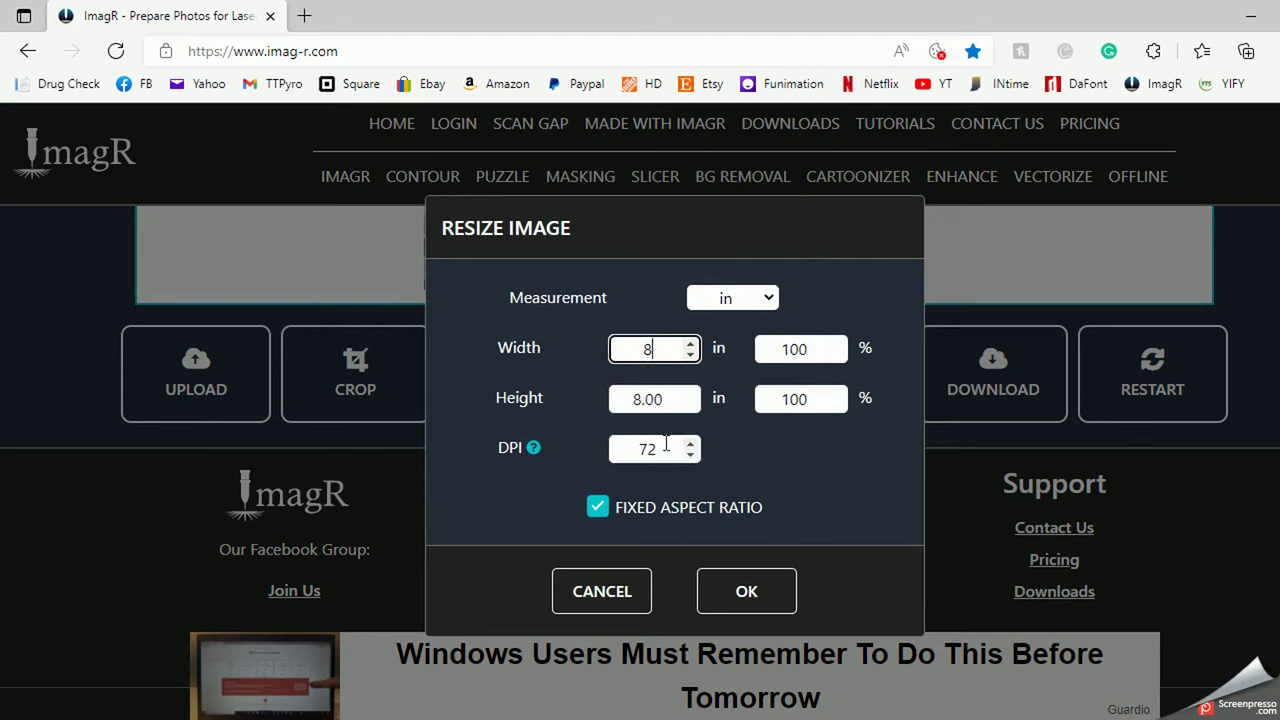
{"action": "left_click_drag", "start_coordinate": [666, 448], "coordinate": [603, 457]}
{"action": "type", "text": "254"}
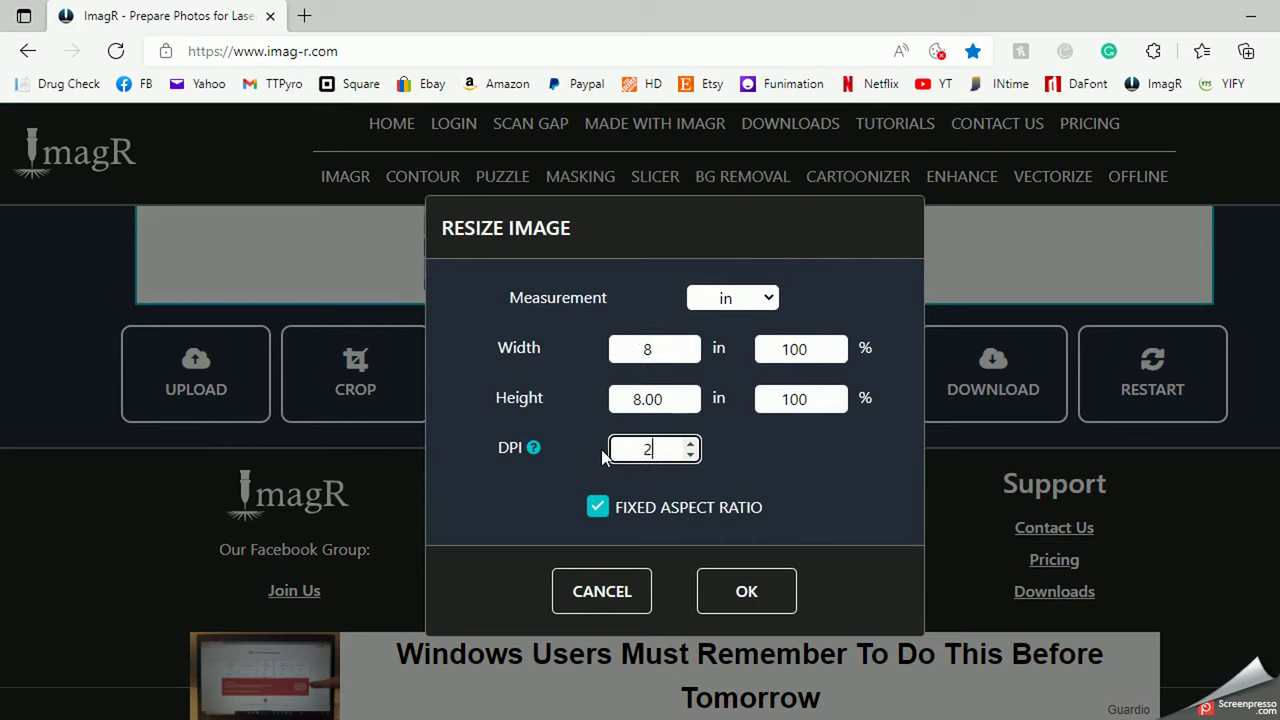
Step: Apply the 8 in, 254 DPI size and bring up the before-and-after images with the Advanced panel
{"action": "left_click", "coordinate": [737, 594]}
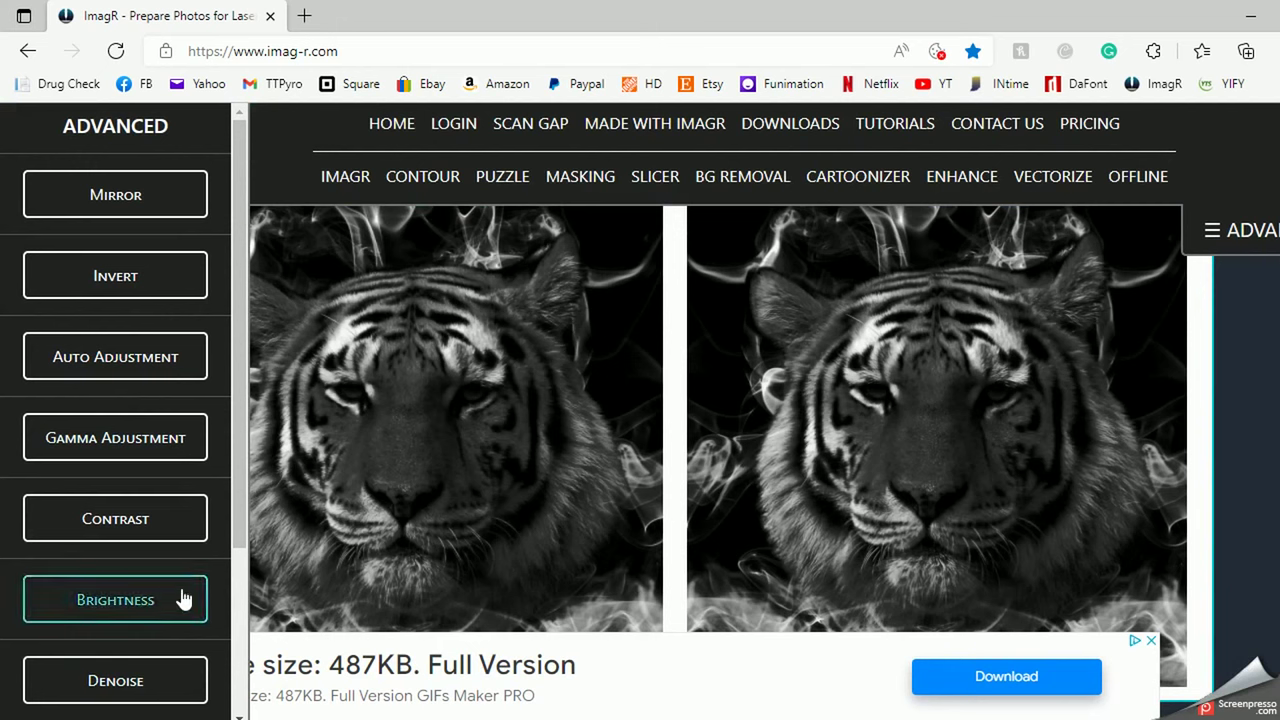
{"action": "scroll", "coordinate": [716, 490], "scroll_direction": "down", "scroll_amount": 3}
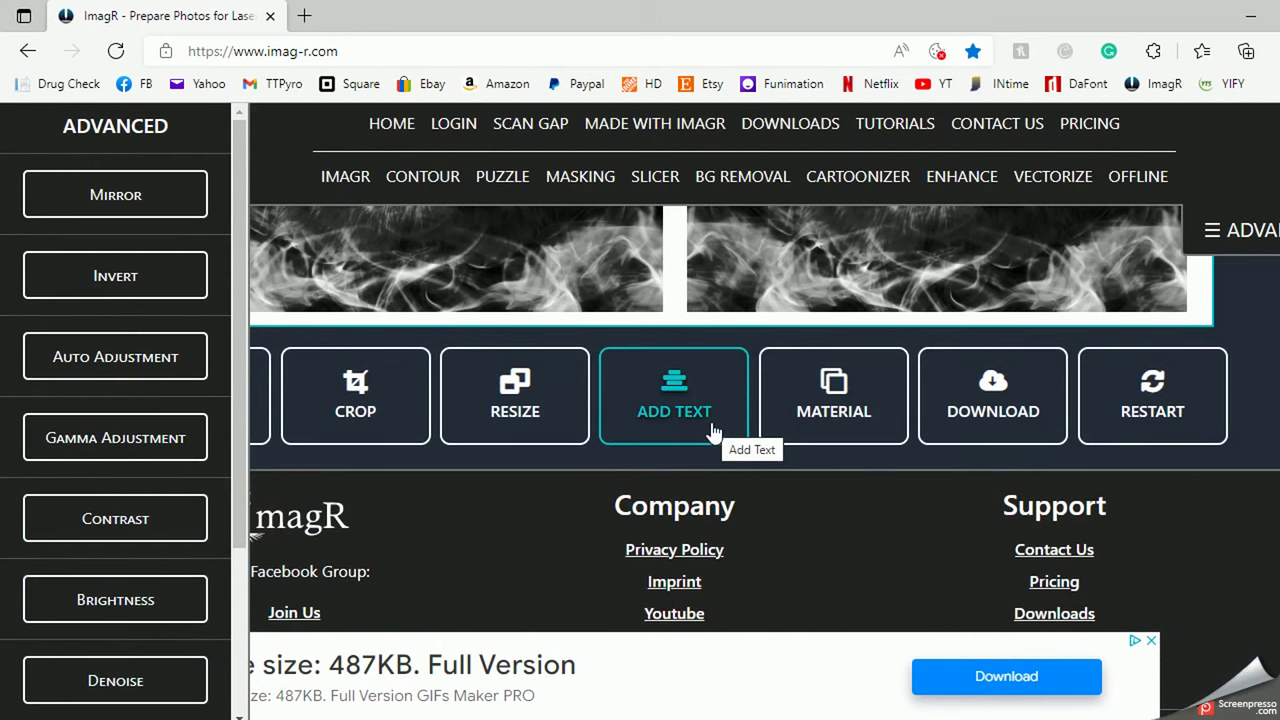
Step: Choose Norton White Tile Painted Black from the Norton material list and apply it
{"action": "left_click", "coordinate": [831, 404]}
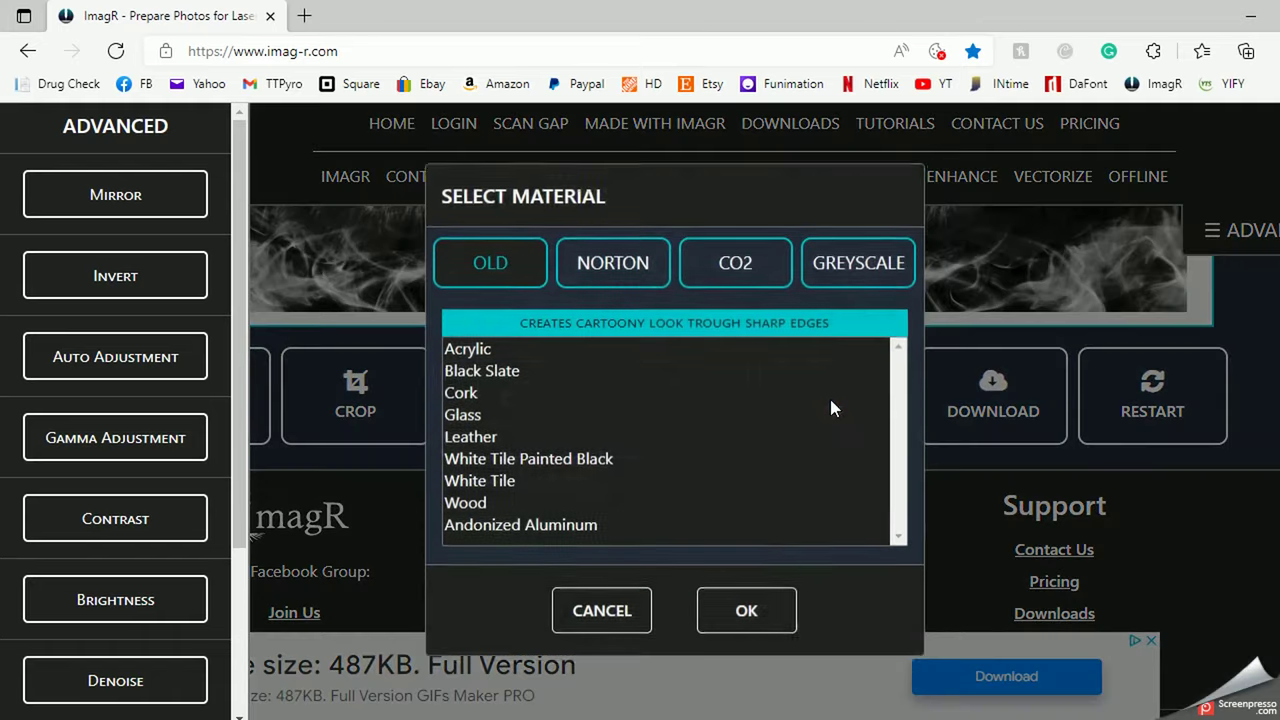
{"action": "left_click", "coordinate": [615, 283]}
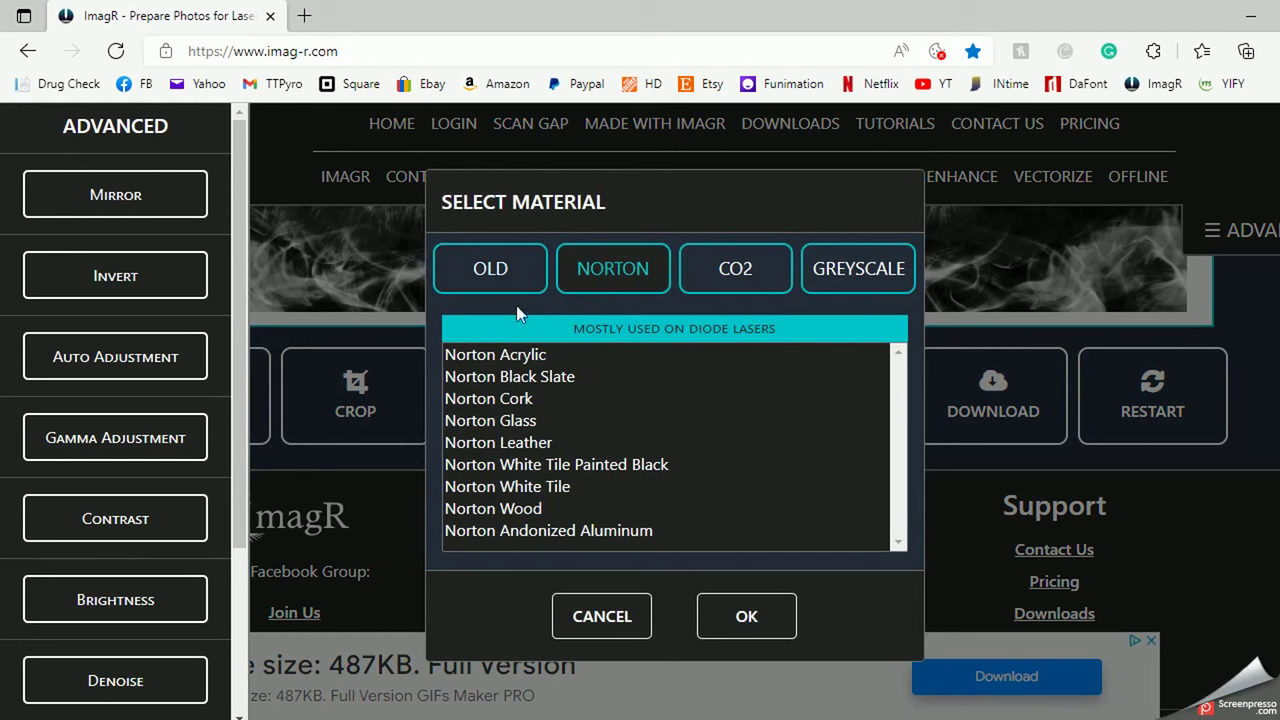
{"action": "left_click", "coordinate": [567, 465]}
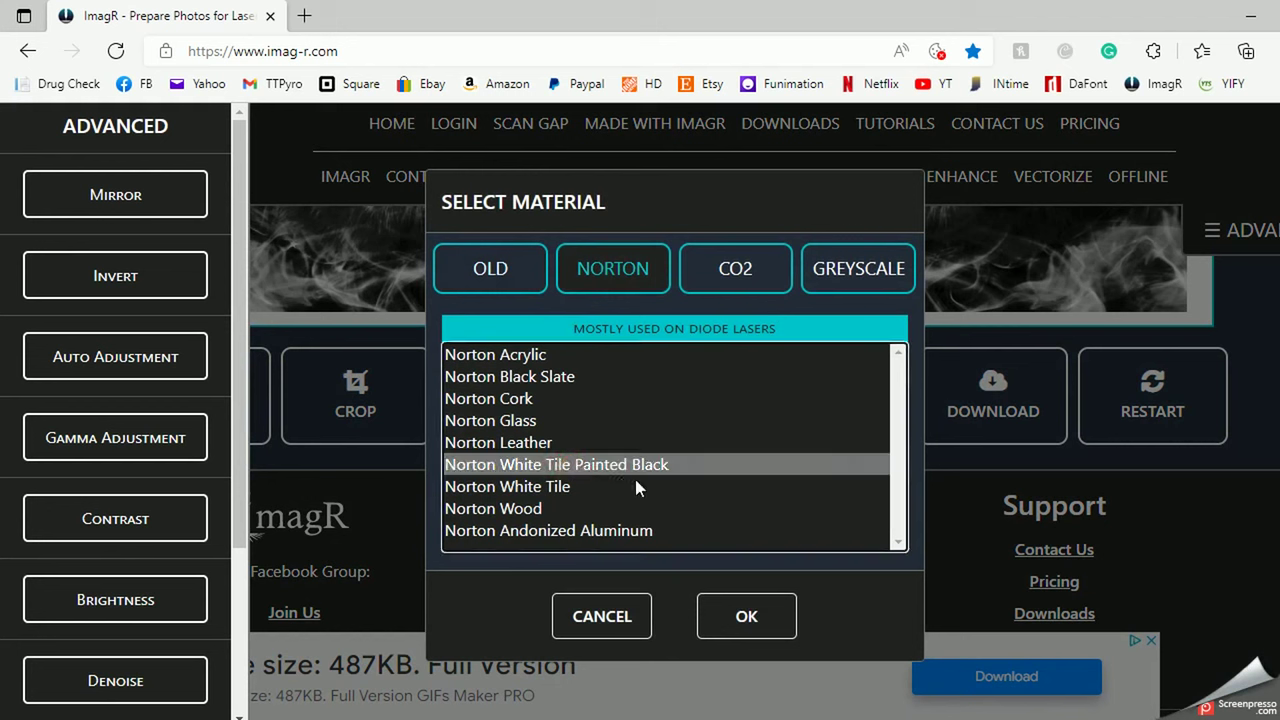
{"action": "left_click", "coordinate": [752, 614]}
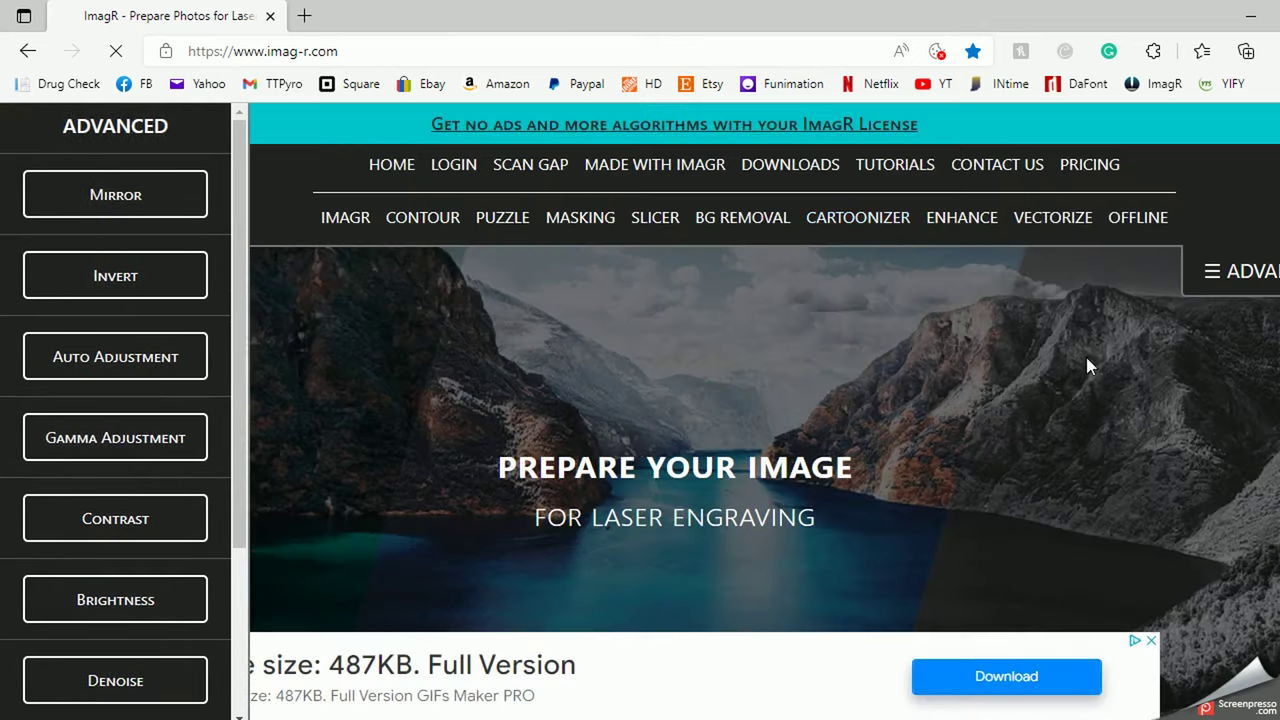
Step: Scroll through the editor to compare the light, engraving-ready tiger with the grayscale original
{"action": "scroll", "coordinate": [1040, 359], "scroll_direction": "down", "scroll_amount": 6}
{"action": "scroll", "coordinate": [1039, 362], "scroll_direction": "down", "scroll_amount": 7}
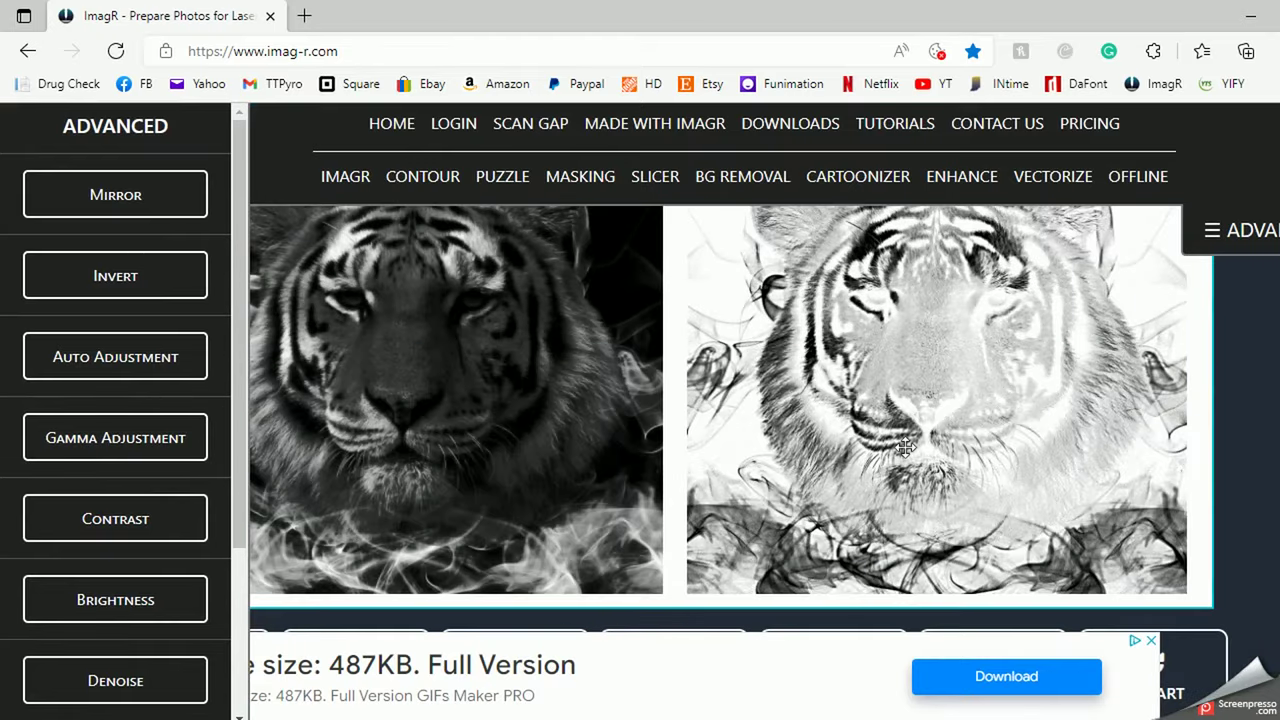
{"action": "scroll", "coordinate": [905, 445], "scroll_direction": "down", "scroll_amount": 3}
{"action": "scroll", "coordinate": [904, 447], "scroll_direction": "up", "scroll_amount": 4}
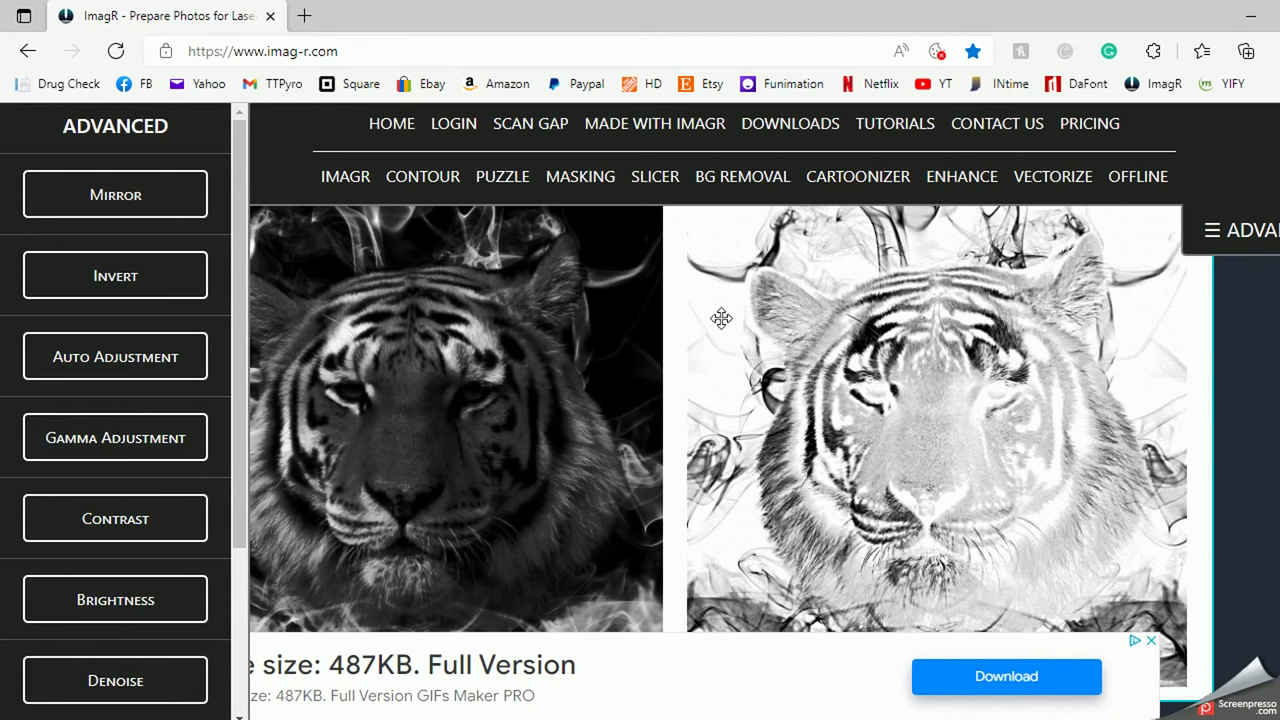
{"action": "scroll", "coordinate": [917, 434], "scroll_direction": "down", "scroll_amount": 5}
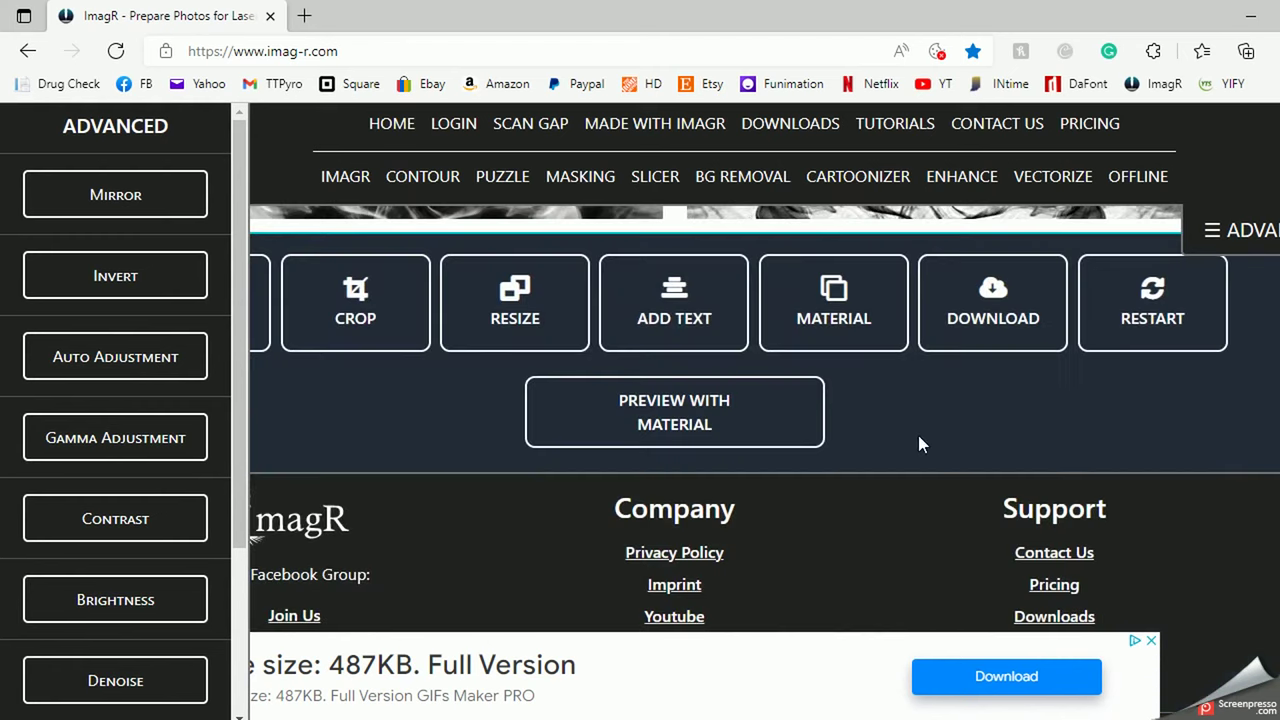
Step: Download the processed tiger as fire_tiger2945.png, dismiss the ad, and minimise the browser
{"action": "left_click", "coordinate": [996, 325]}
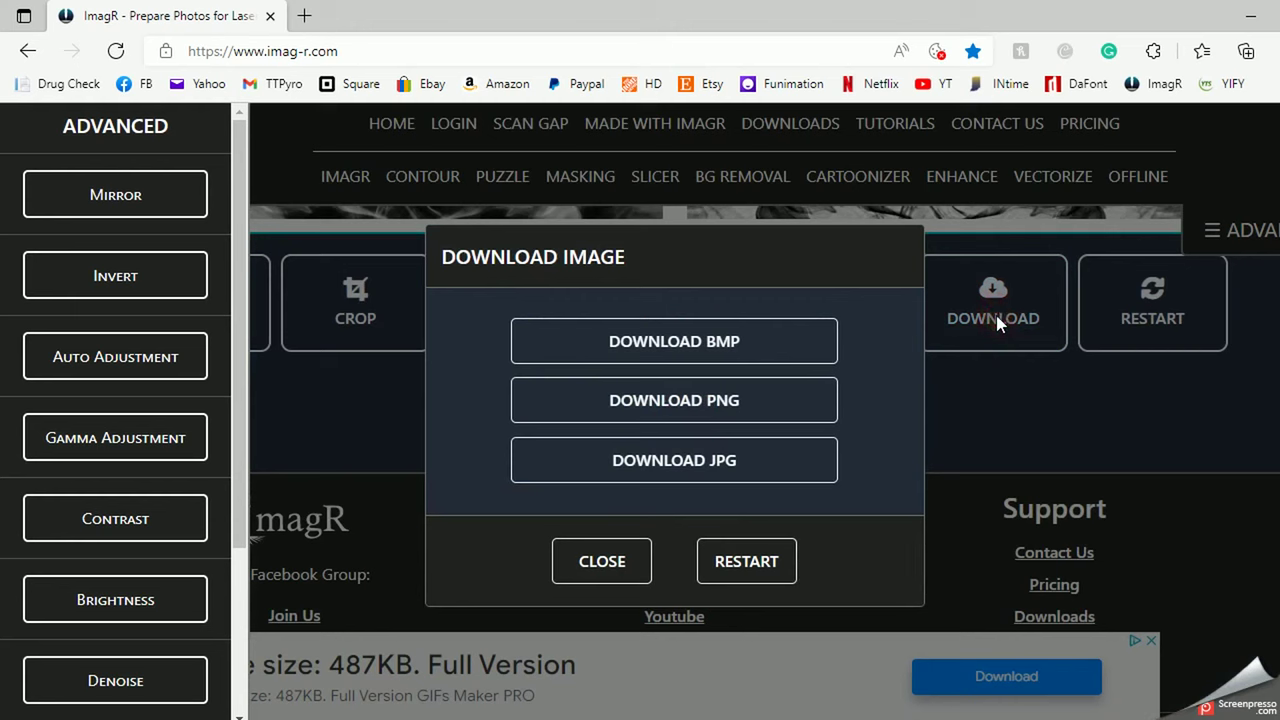
{"action": "left_click", "coordinate": [725, 405]}
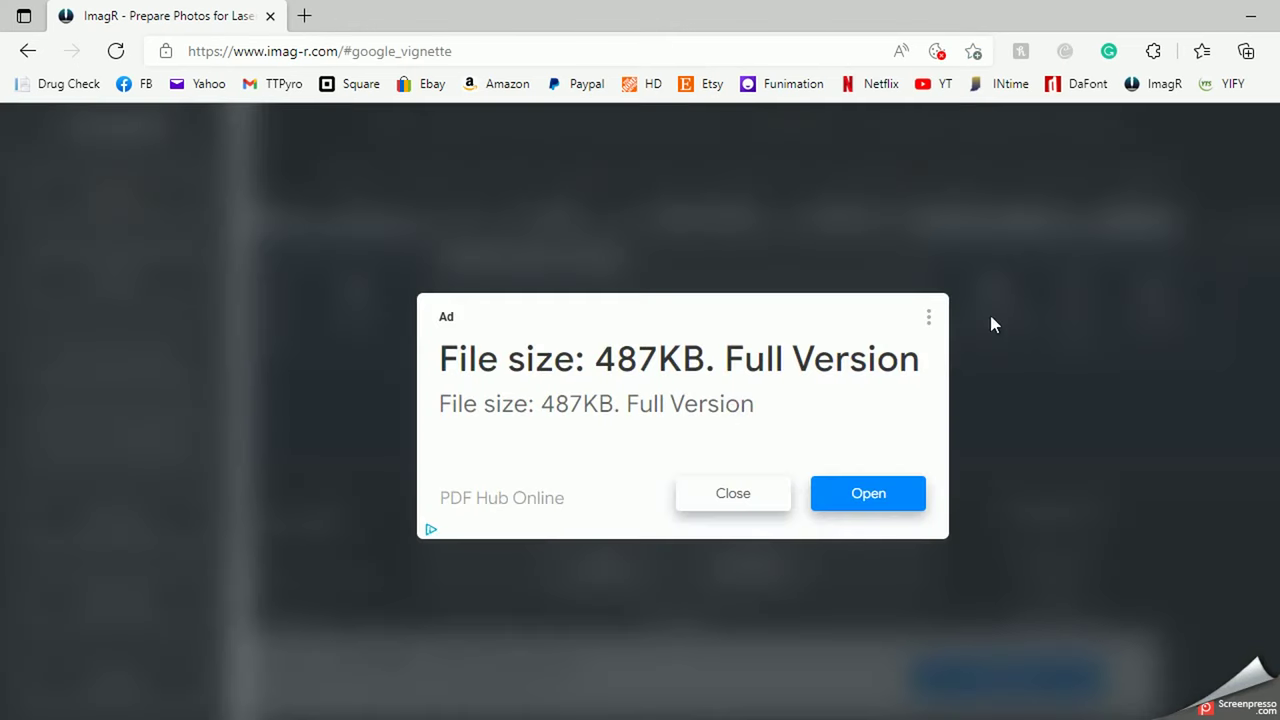
{"action": "left_click", "coordinate": [752, 494]}
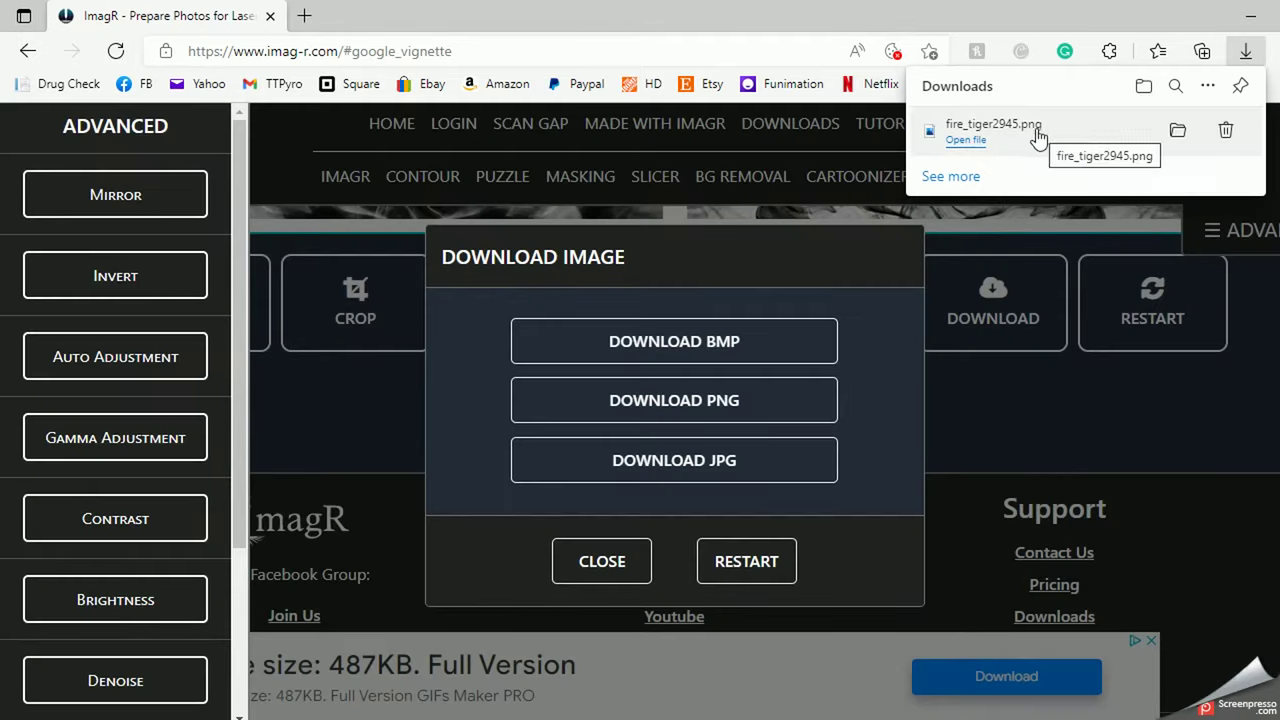
{"action": "left_click", "coordinate": [1256, 22]}
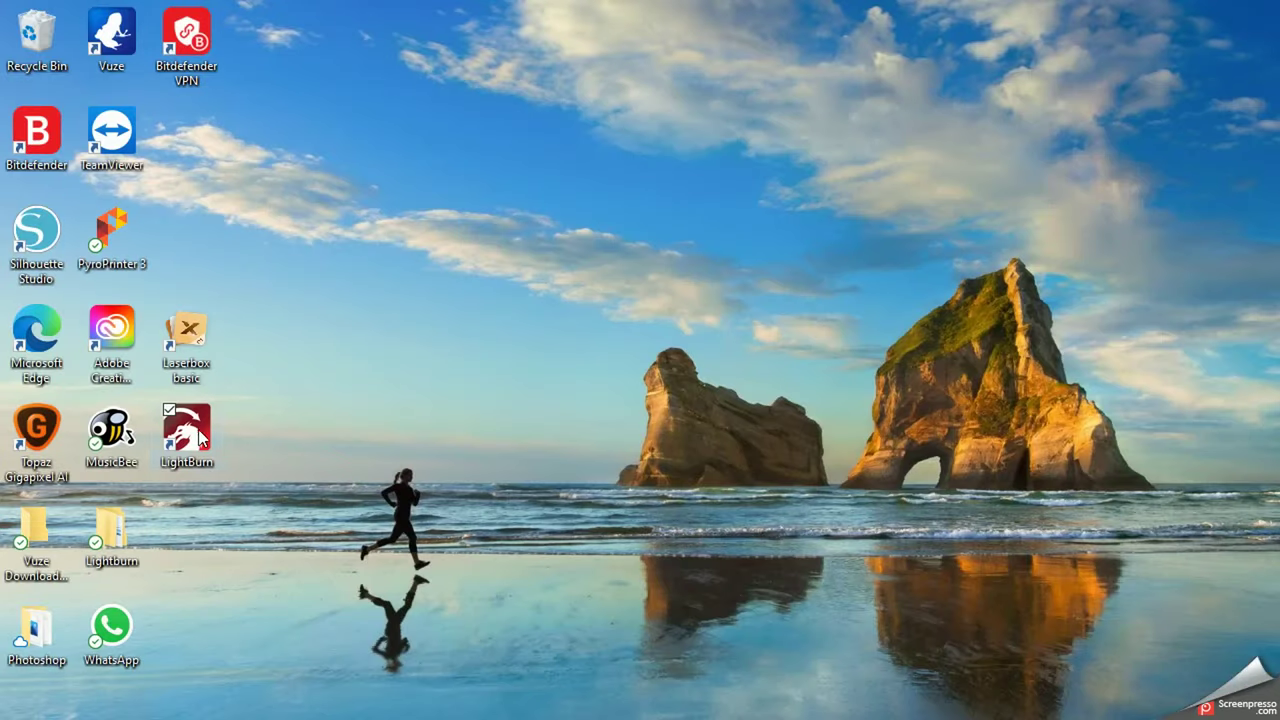
Step: Launch LightBurn and open the Downloads folder in File Explorer
{"action": "double_click", "coordinate": [198, 429]}
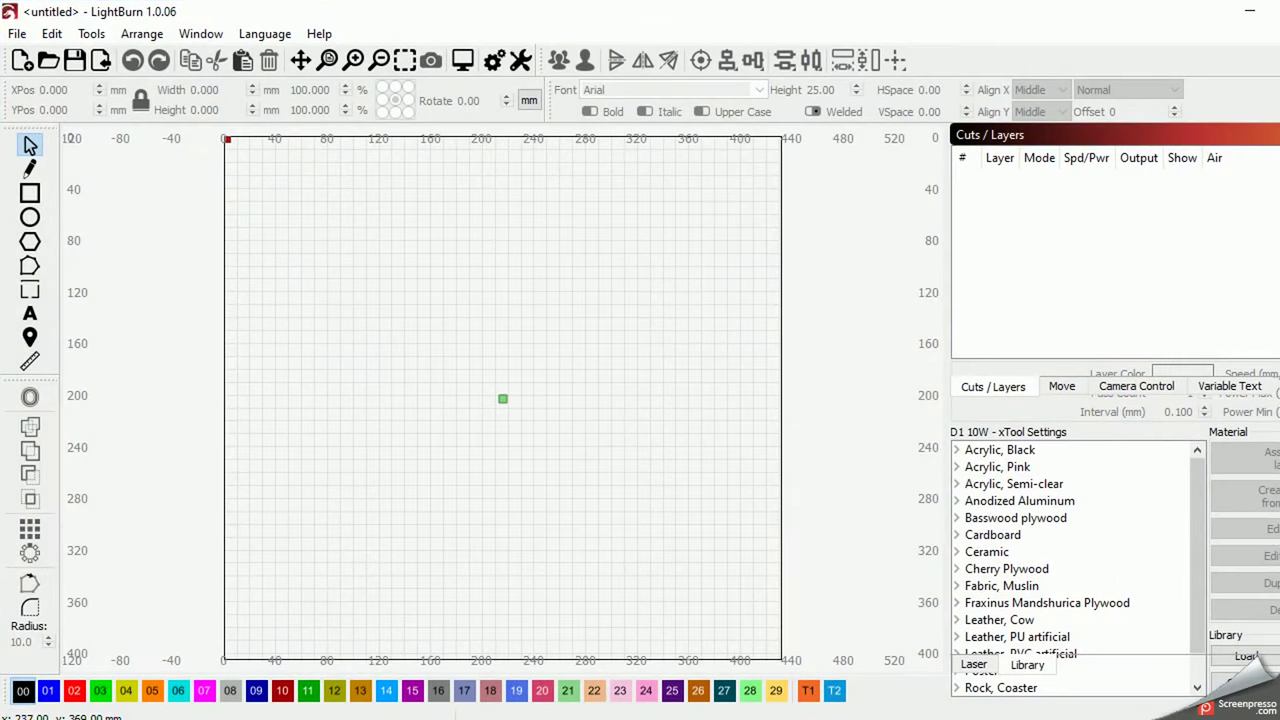
{"action": "key", "text": "super+e"}
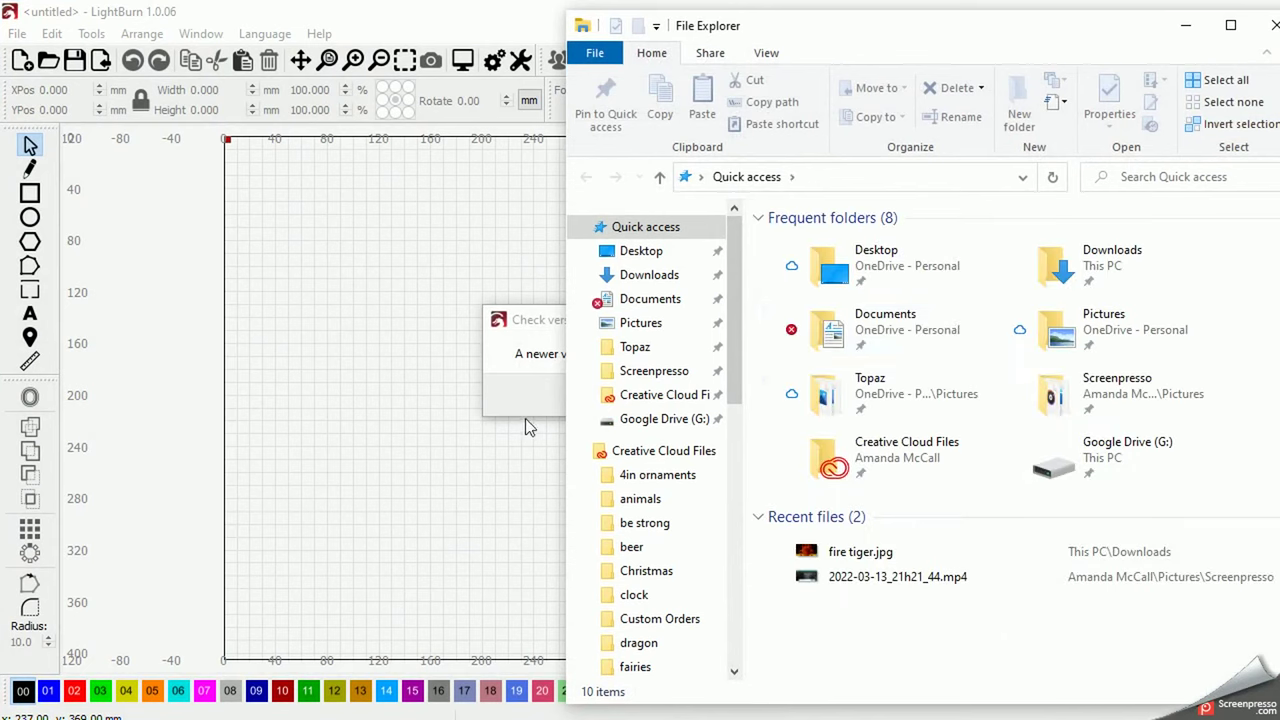
{"action": "left_click", "coordinate": [1087, 263]}
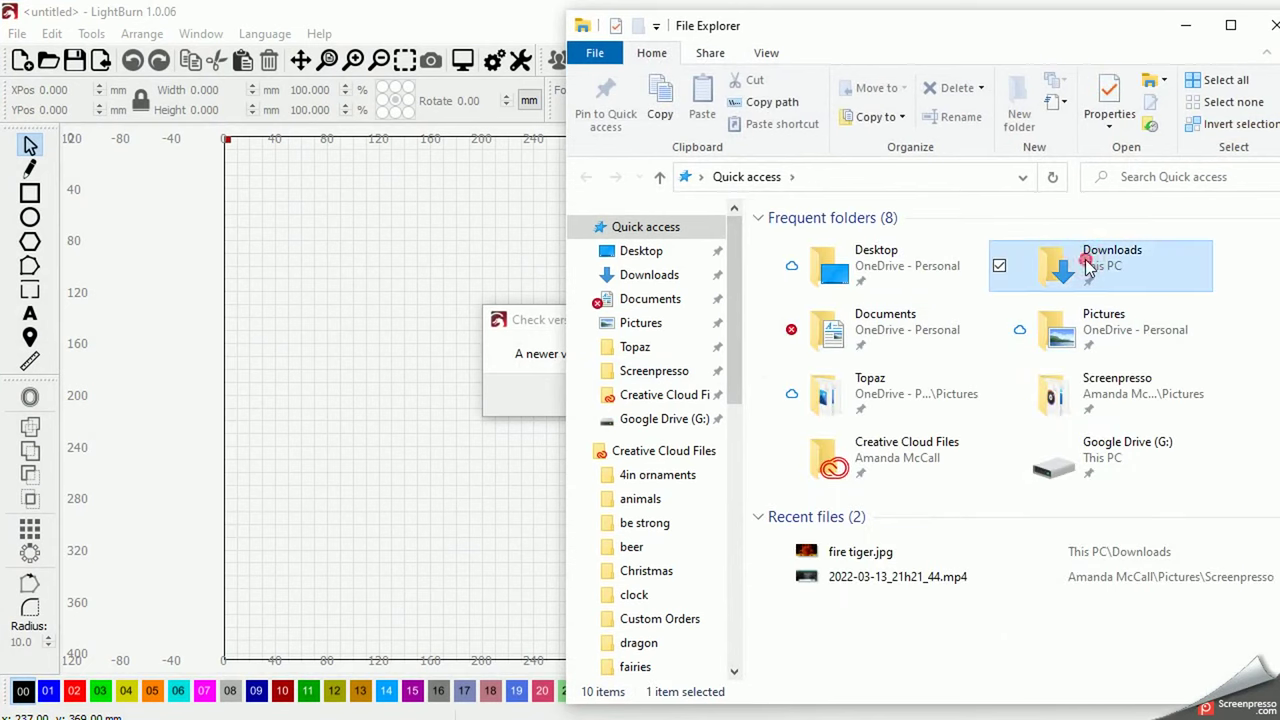
{"action": "double_click", "coordinate": [1087, 263]}
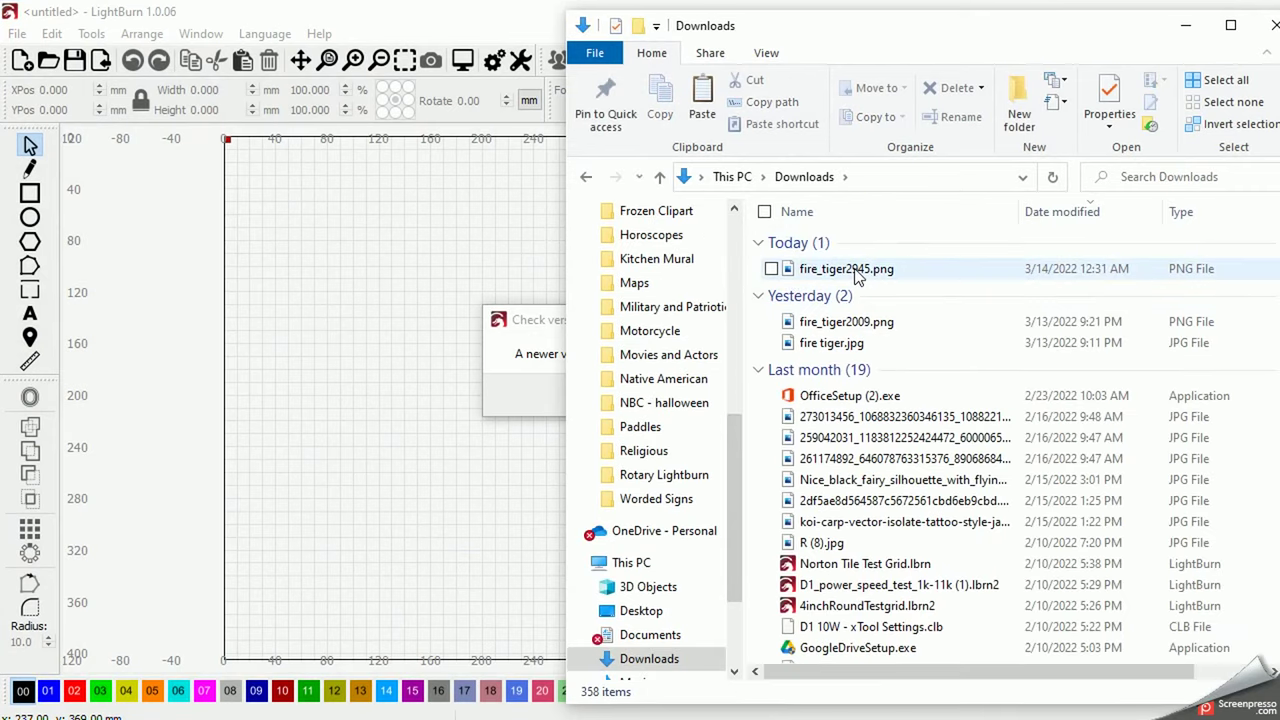
Step: Try dragging fire_tiger2945.png onto the canvas, close Explorer, and decline the version update
{"action": "left_click_drag", "start_coordinate": [856, 272], "coordinate": [432, 497]}
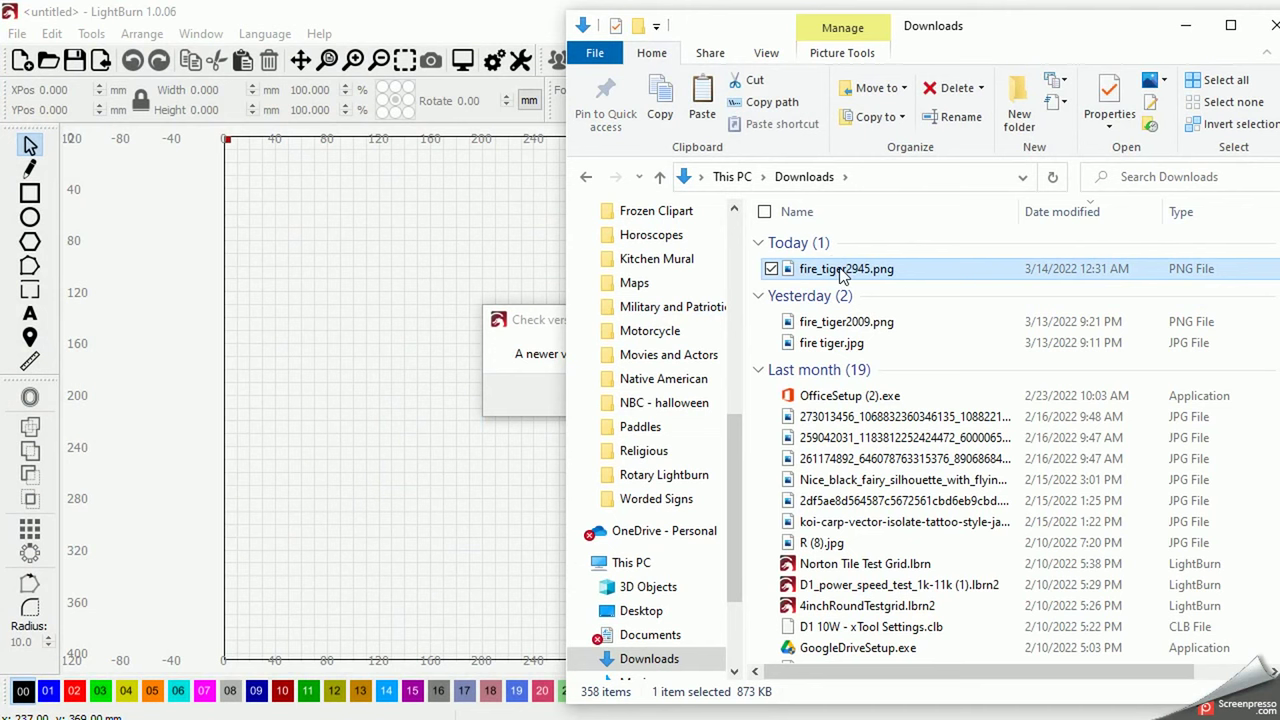
{"action": "left_click_drag", "start_coordinate": [840, 276], "coordinate": [407, 503]}
{"action": "left_click", "coordinate": [1263, 25]}
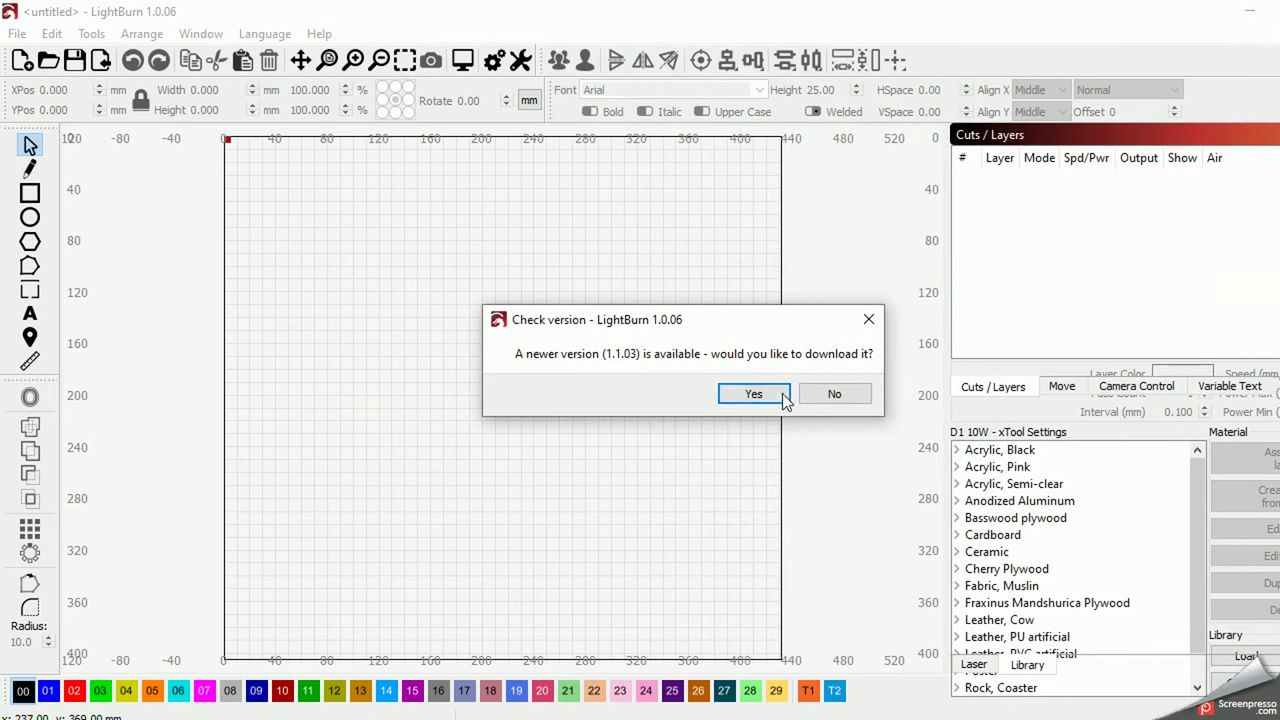
{"action": "left_click", "coordinate": [834, 394]}
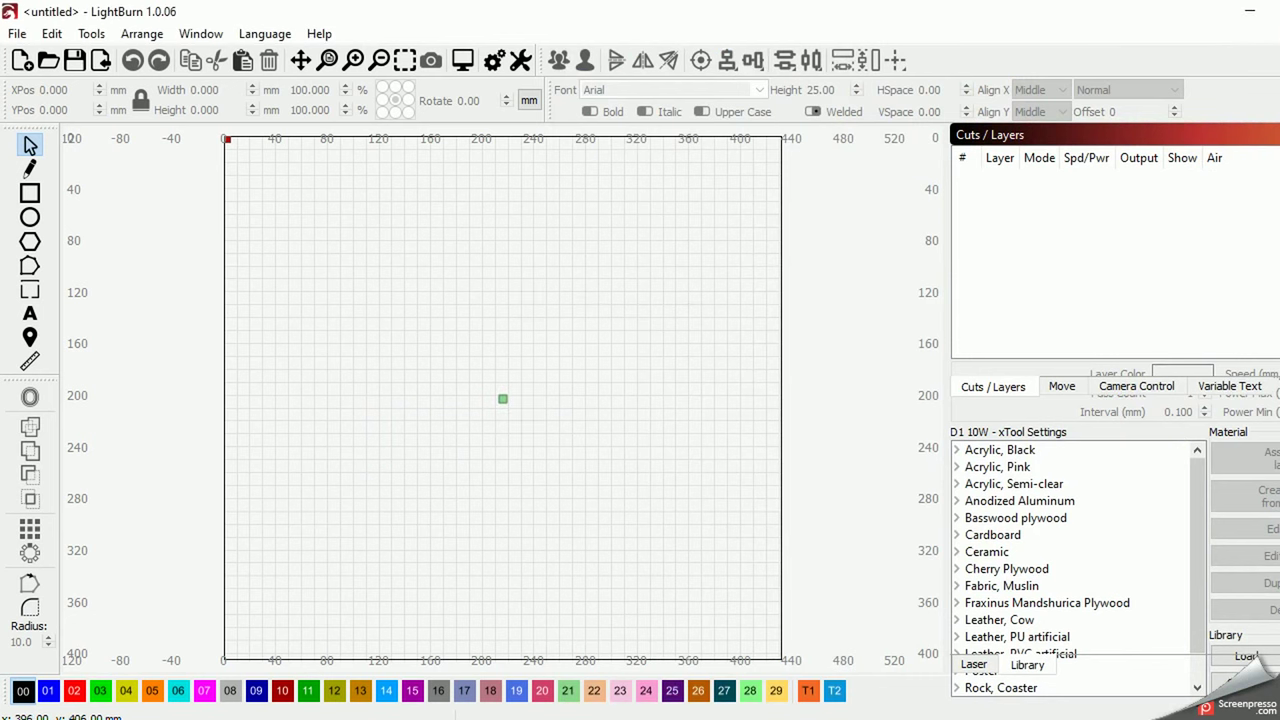
Step: Drag fire_tiger2945.png from Downloads onto the LightBurn canvas and move it toward the work area centre
{"action": "key", "text": "super+e"}
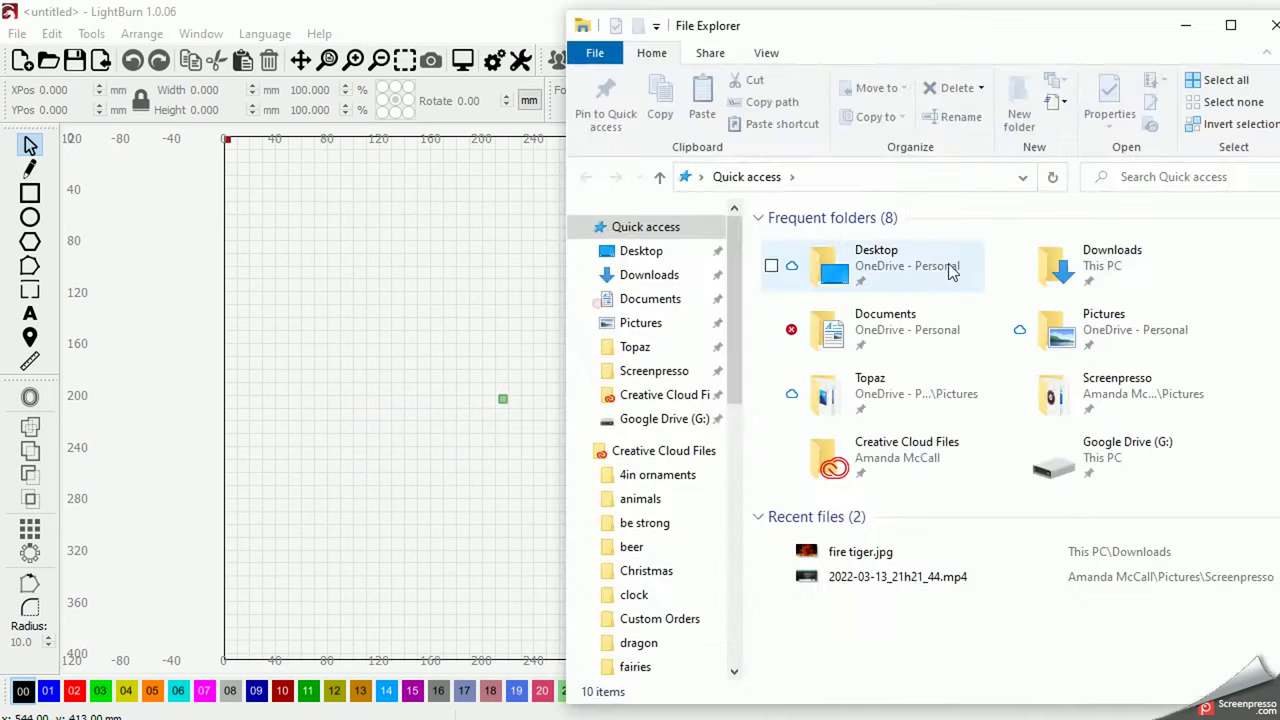
{"action": "left_click", "coordinate": [1083, 255]}
{"action": "double_click", "coordinate": [1083, 255]}
{"action": "left_click_drag", "start_coordinate": [846, 268], "coordinate": [432, 443]}
{"action": "left_click", "coordinate": [1273, 28]}
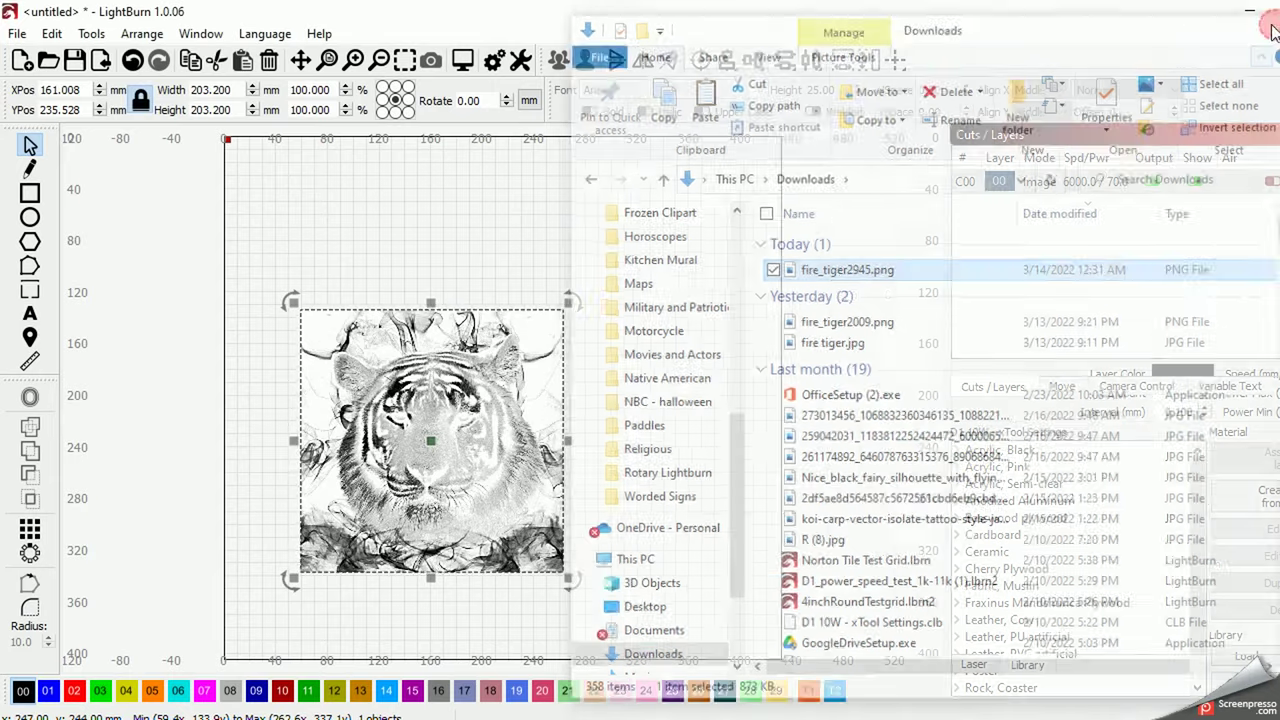
{"action": "left_click_drag", "start_coordinate": [455, 438], "coordinate": [542, 394]}
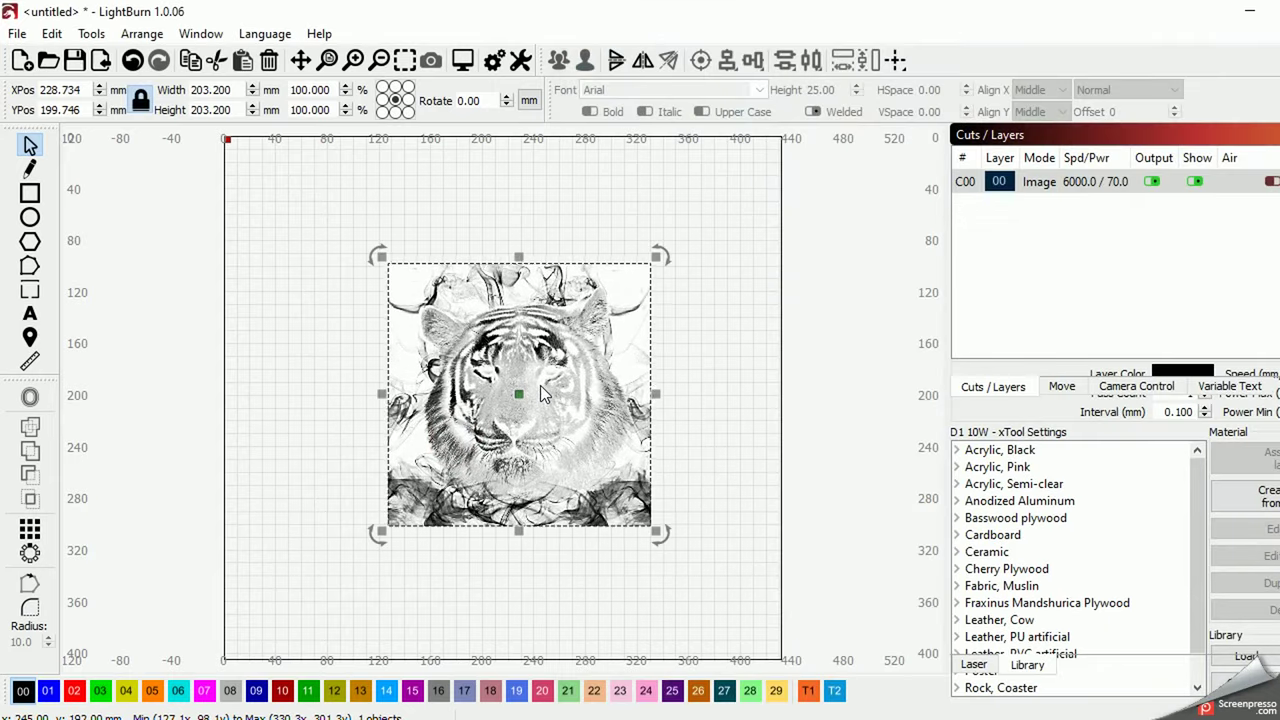
{"action": "double_click", "coordinate": [1100, 186]}
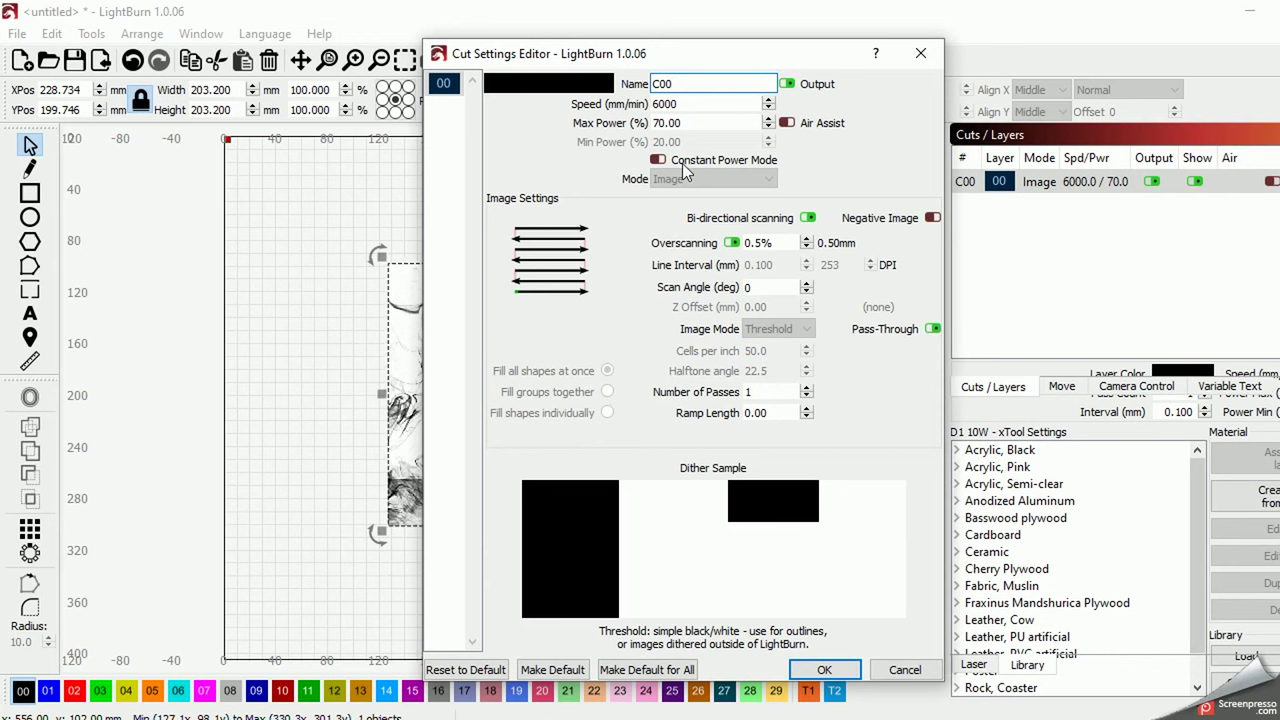
{"action": "left_click", "coordinate": [822, 669]}
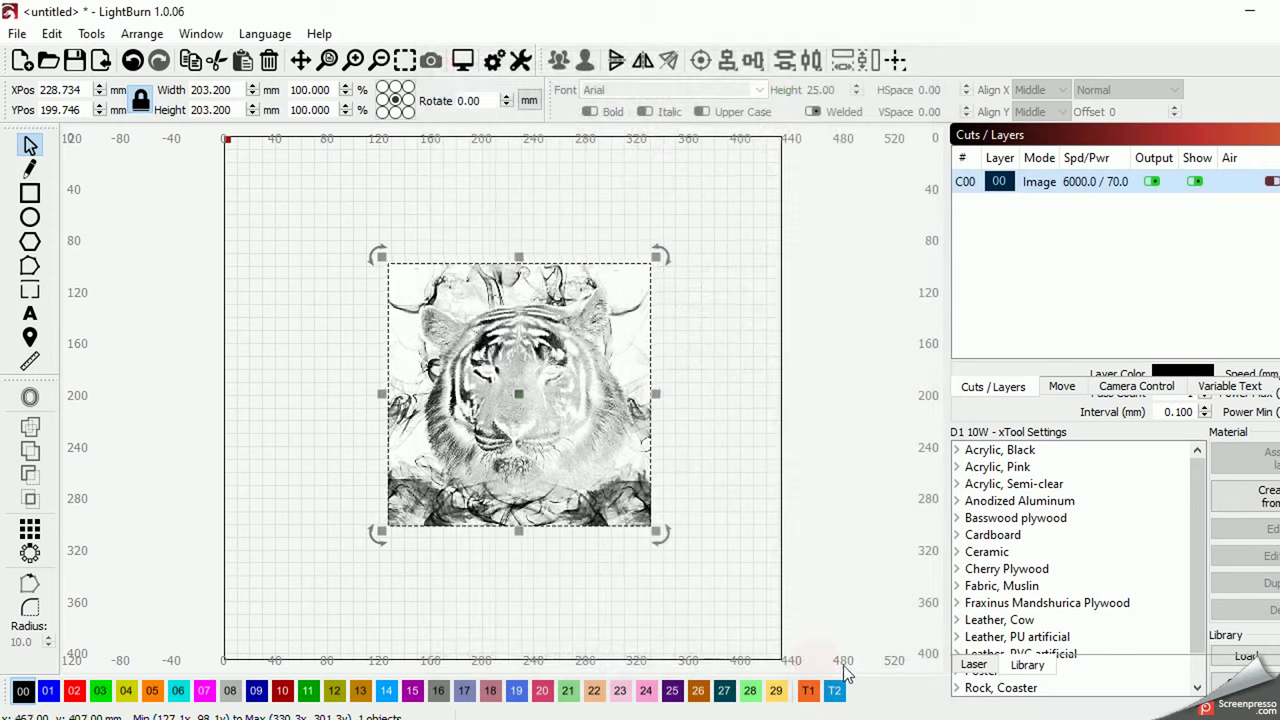
{"action": "left_click", "coordinate": [462, 61]}
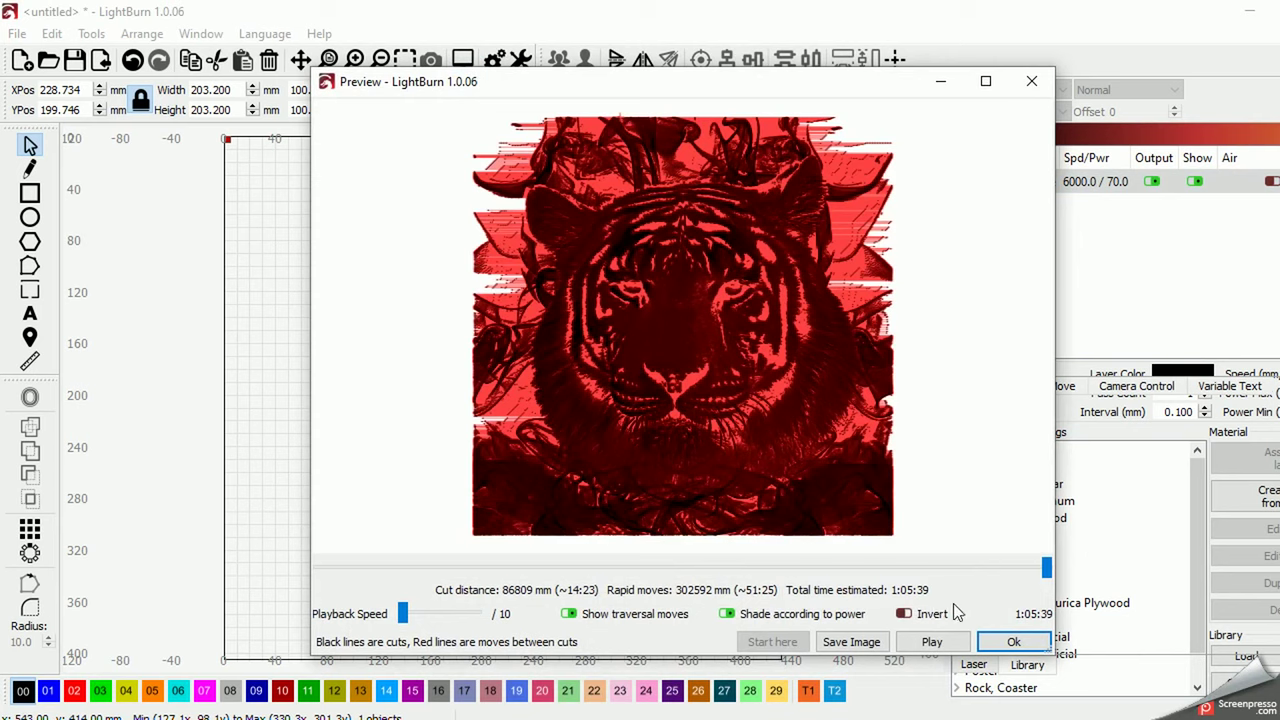
{"action": "left_click", "coordinate": [1016, 642]}
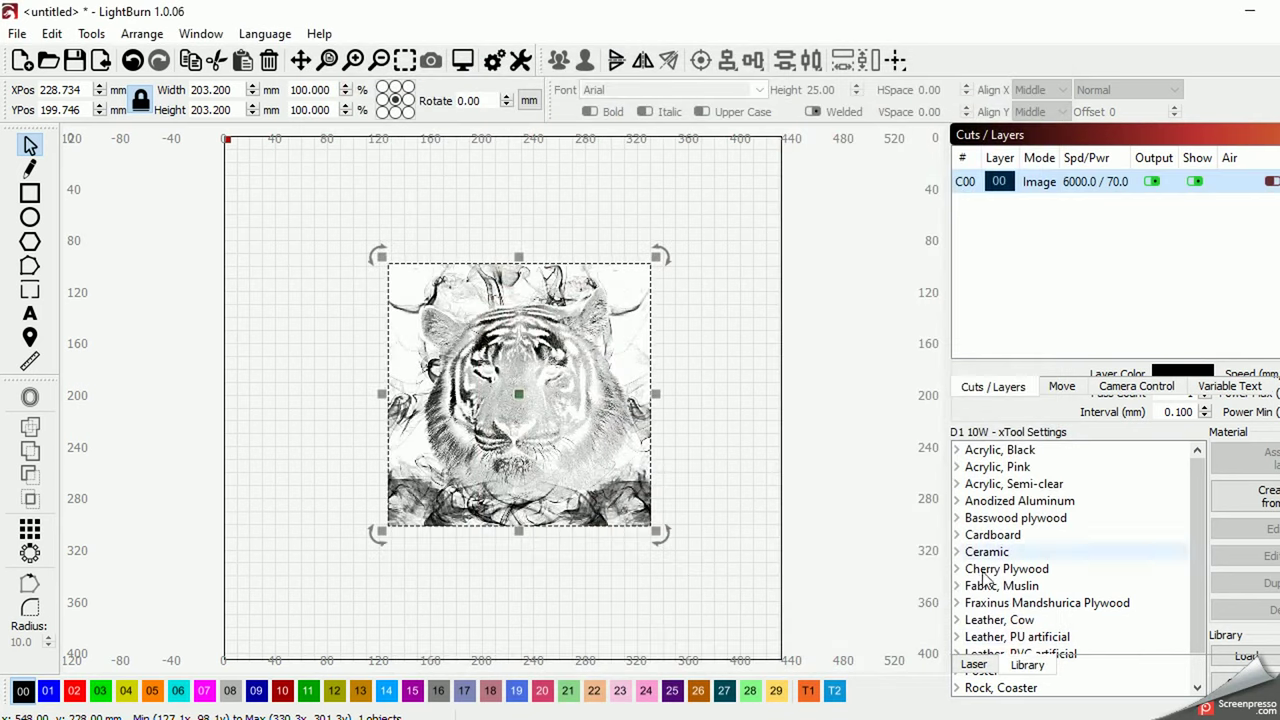
Step: Show the Laser panel for the xTool D1 on COM6 and turn off Enable Rotary
{"action": "left_click", "coordinate": [973, 665]}
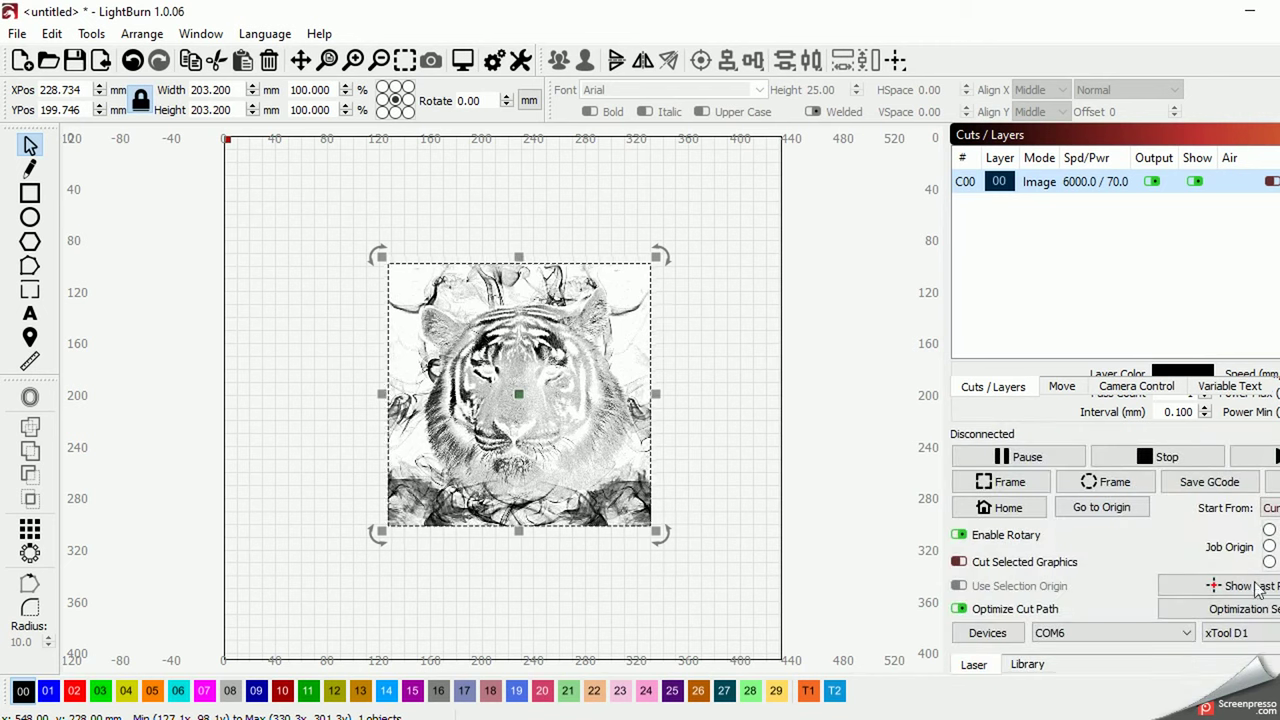
{"action": "left_click", "coordinate": [959, 535]}
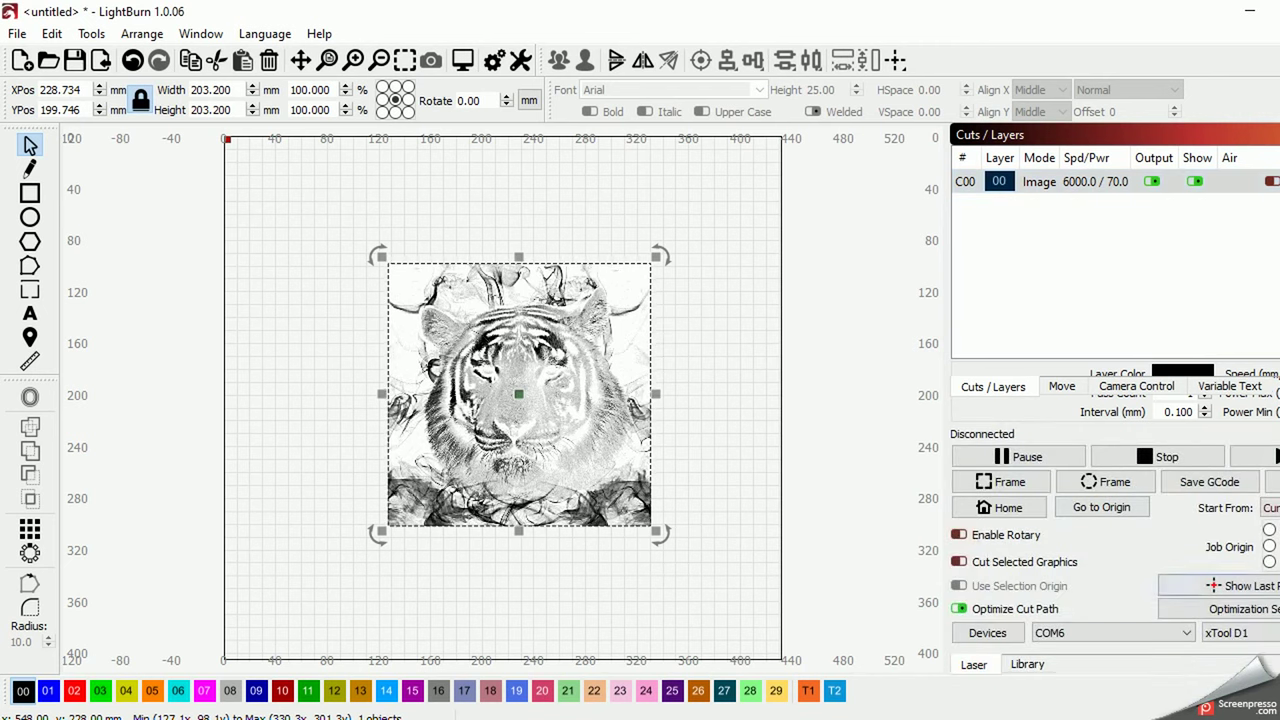